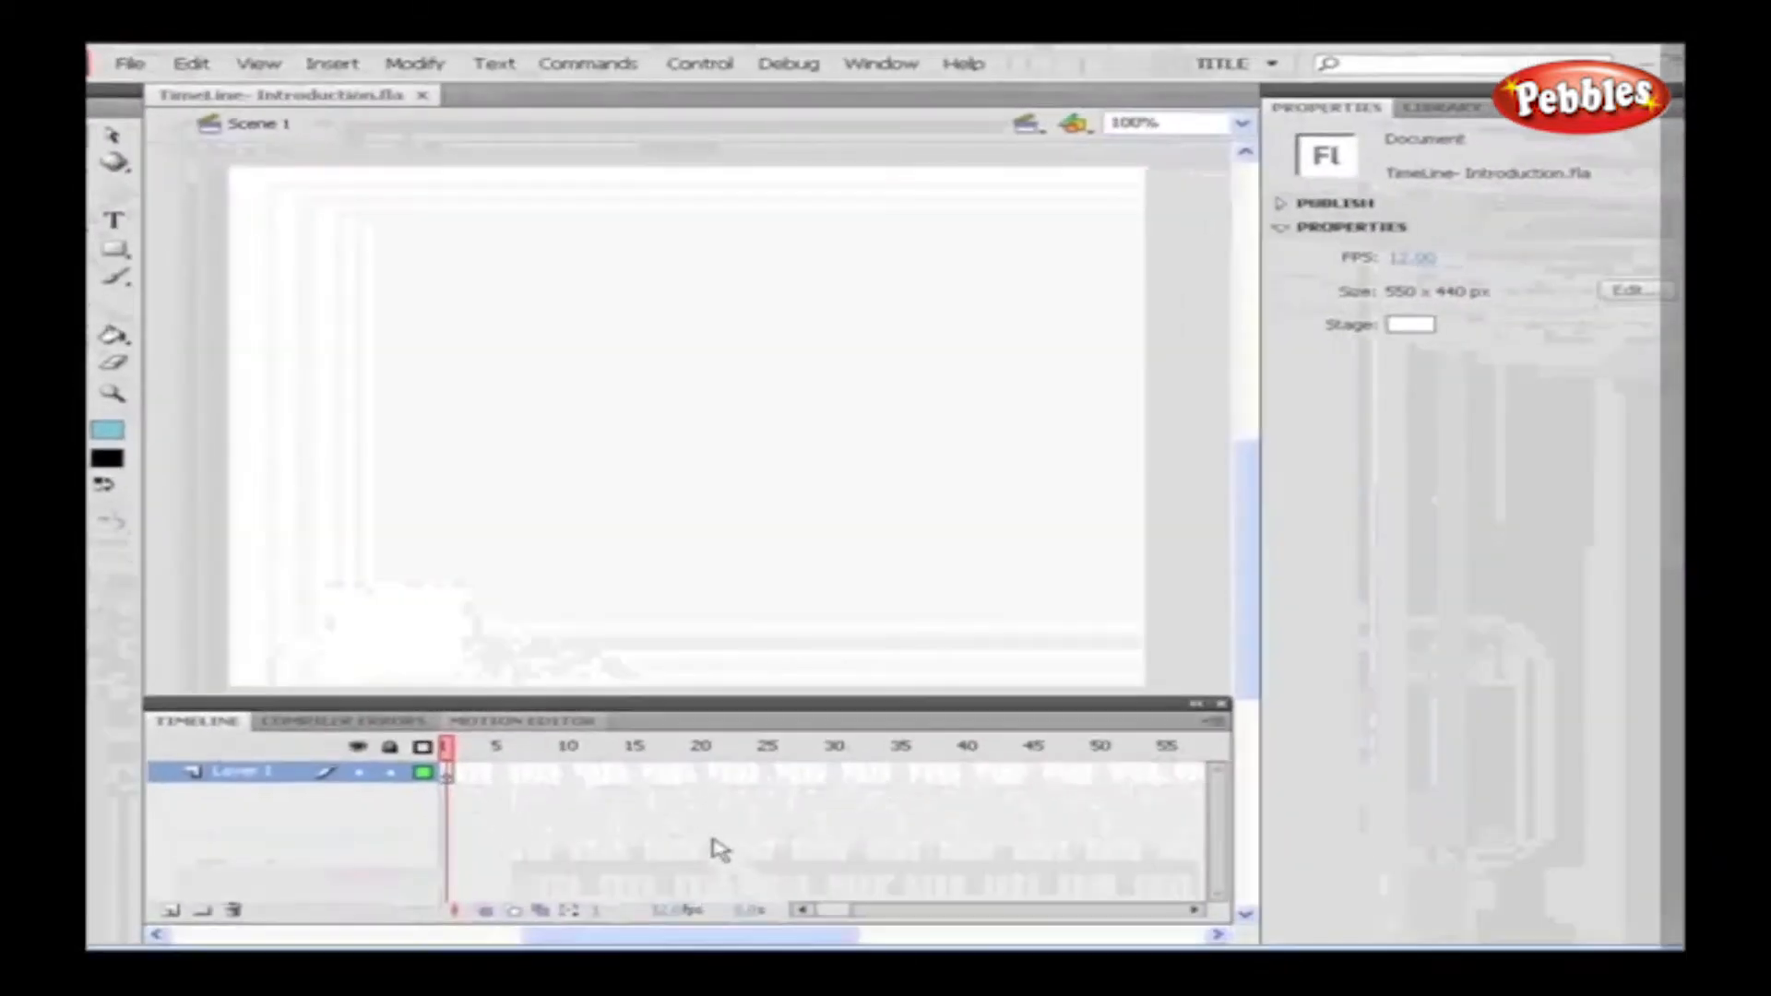
right_click(738, 775)
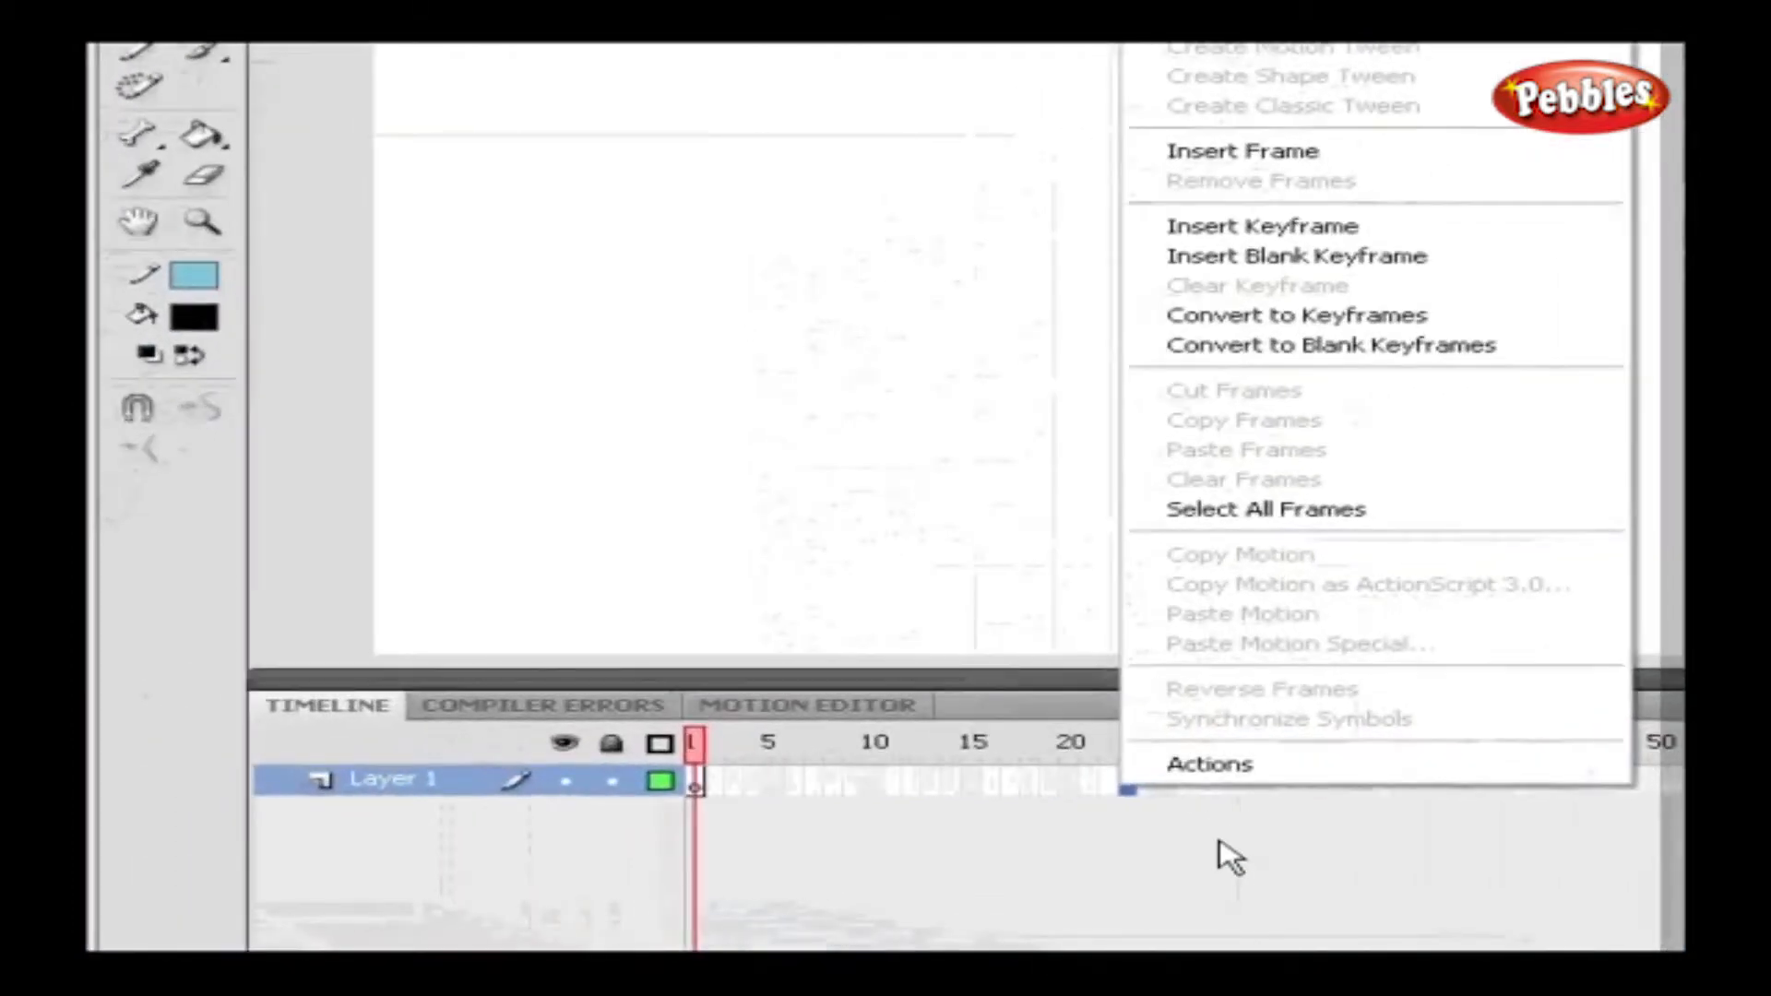
click(802, 812)
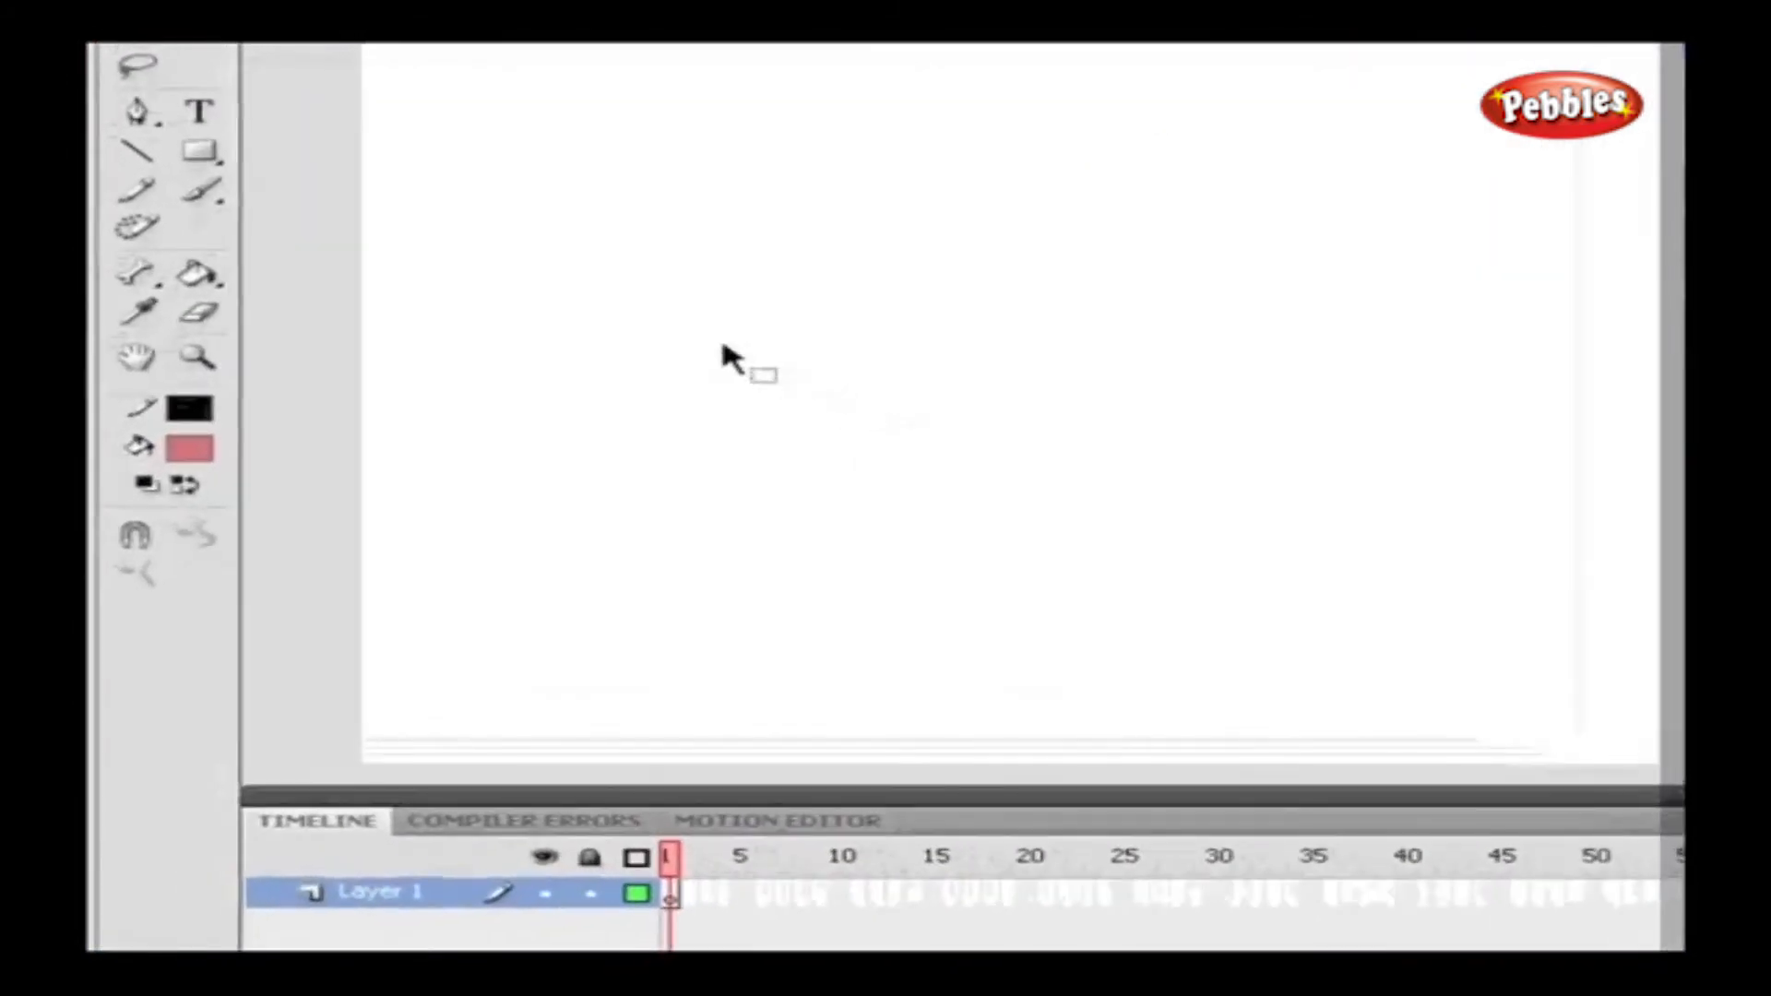
Draw a pink rectangle with a black outline in the upper part of the stage on frame 1 of Layer 1
click(162, 249)
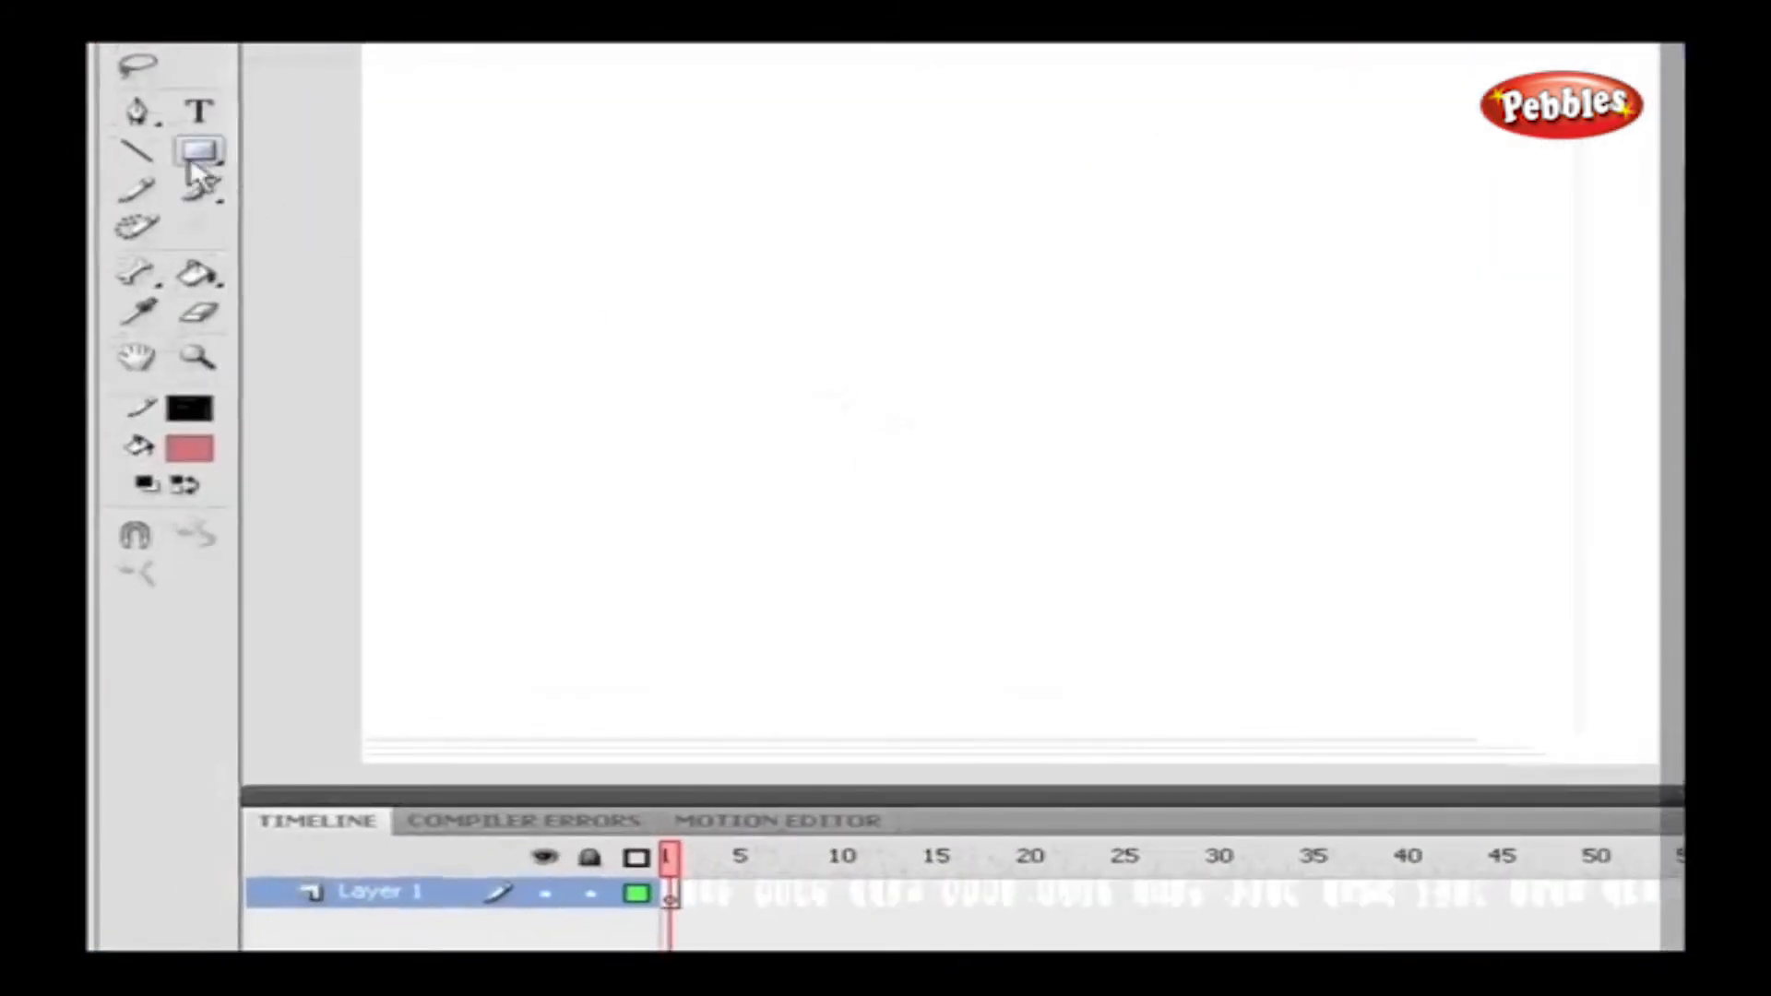
drag(699, 252, 922, 363)
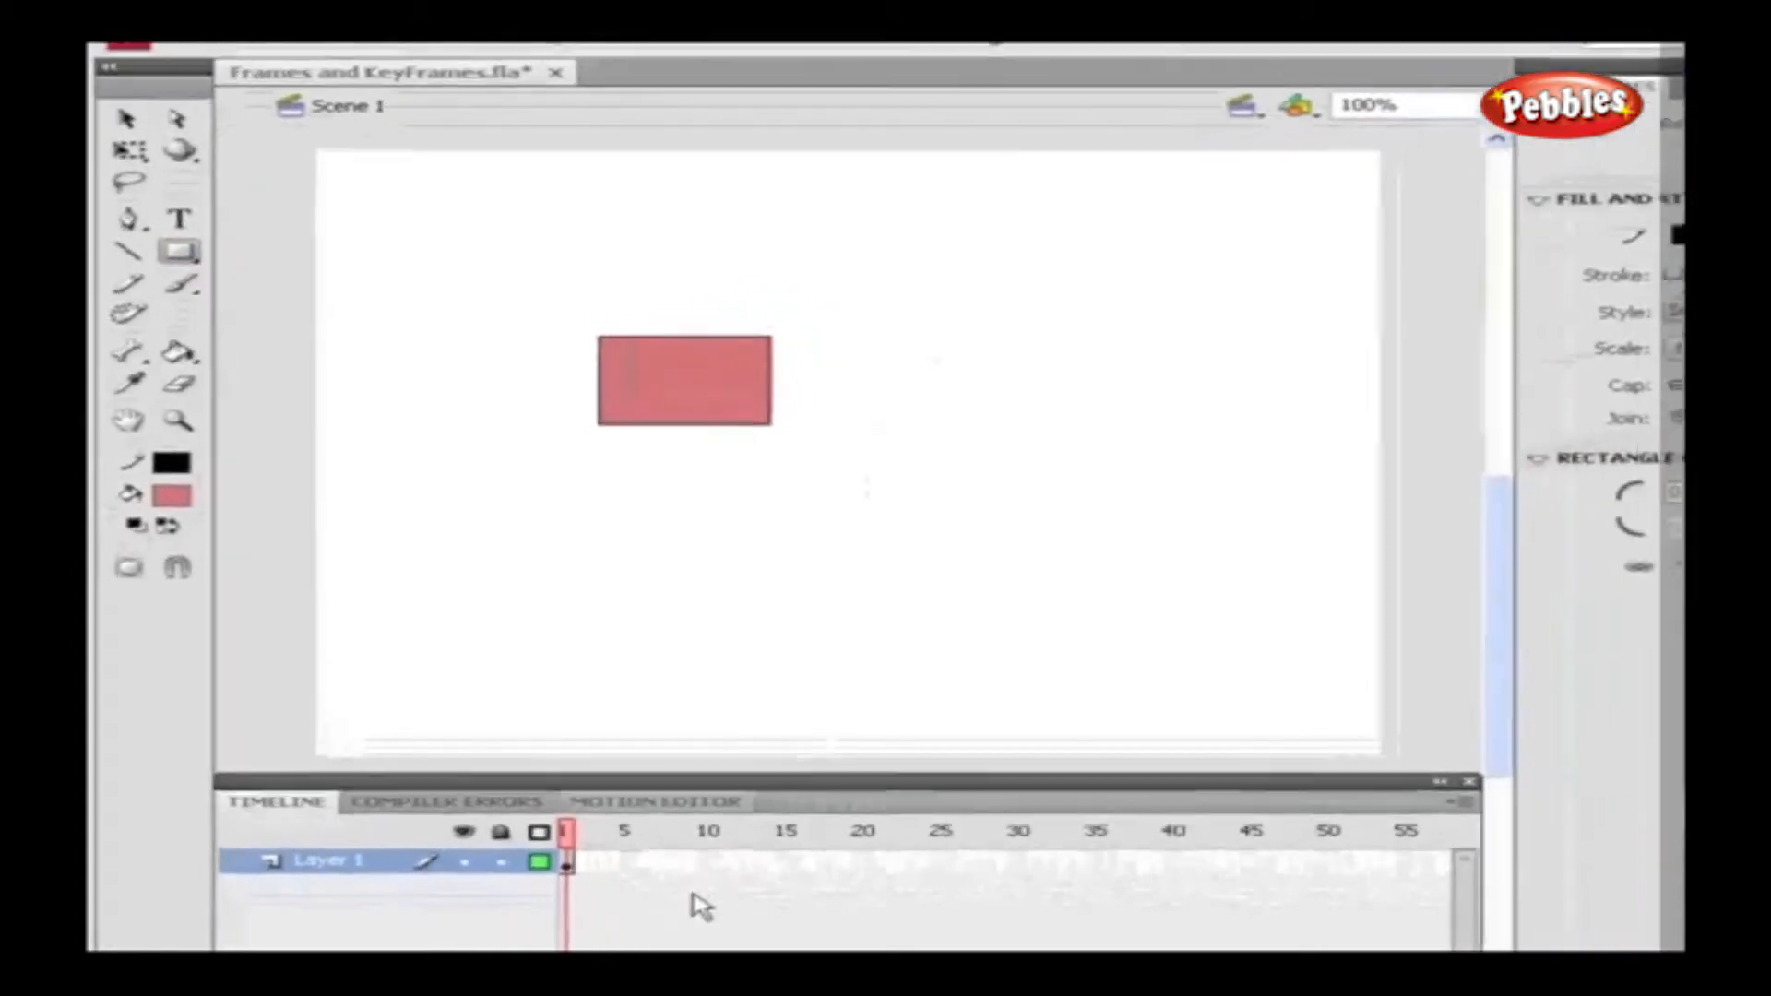
Insert a keyframe at frame 10 of Layer 1 and move the rectangle diagonally down to the lower-right part of the stage
click(716, 864)
click(127, 110)
click(507, 328)
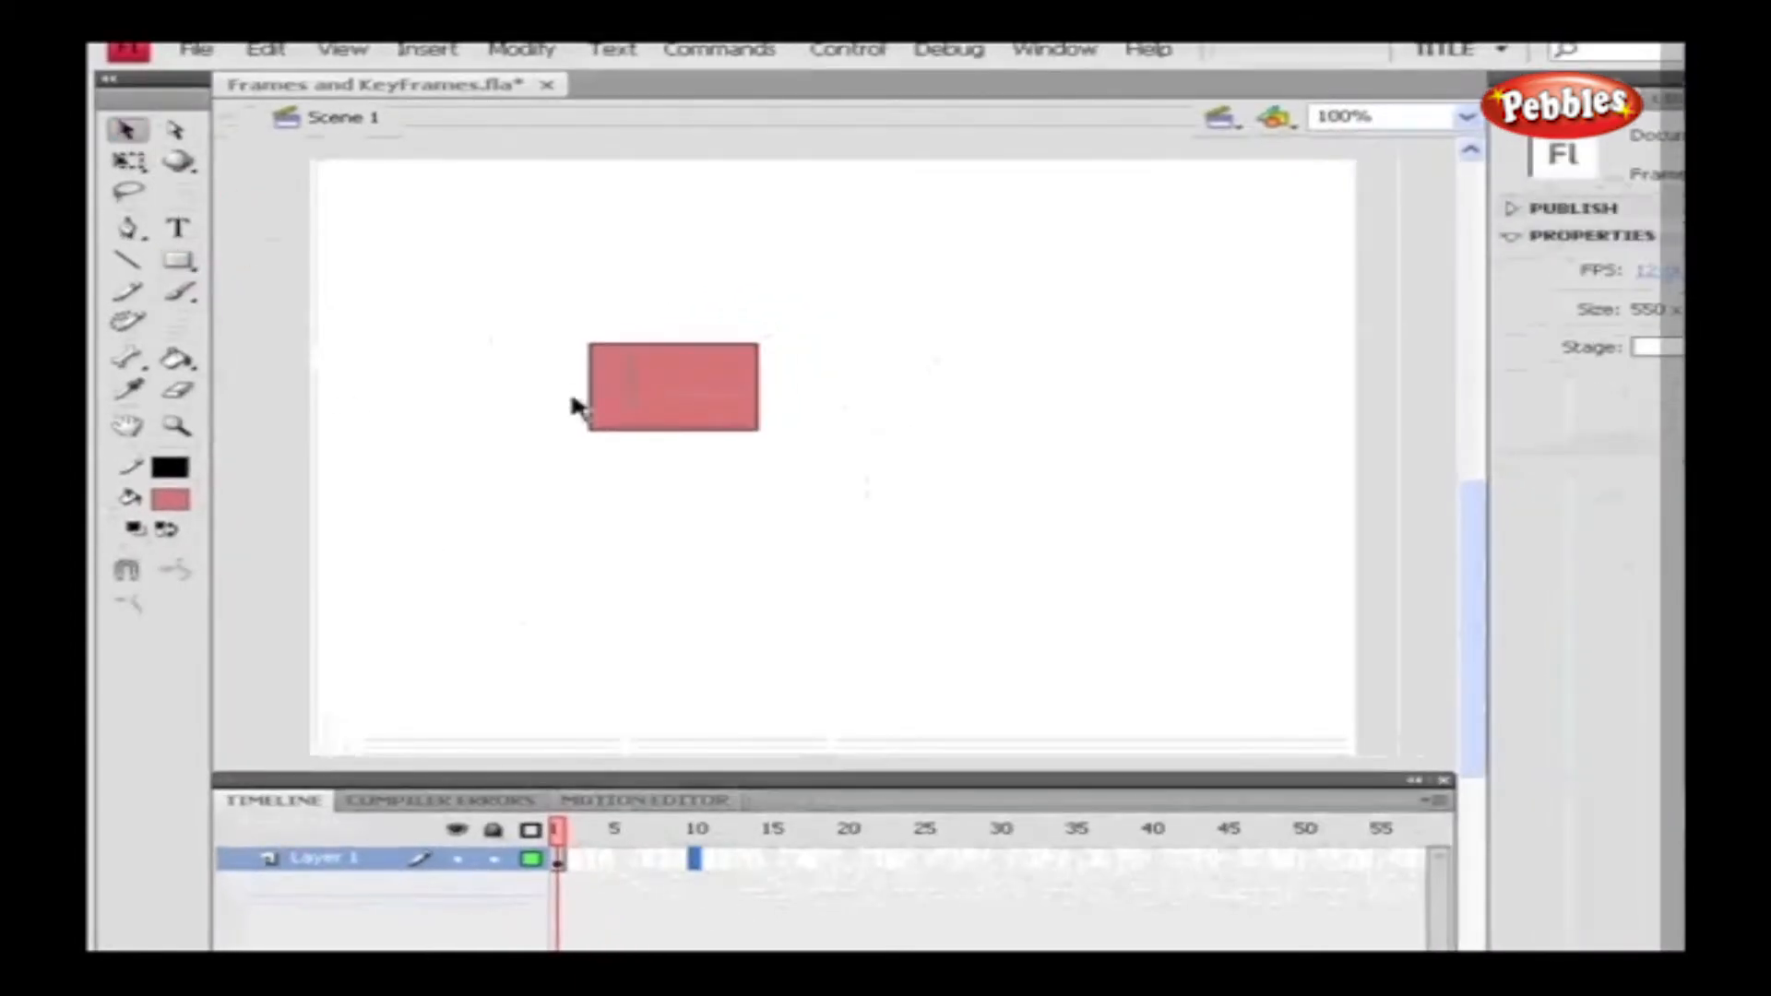
key(F6)
drag(682, 380, 945, 611)
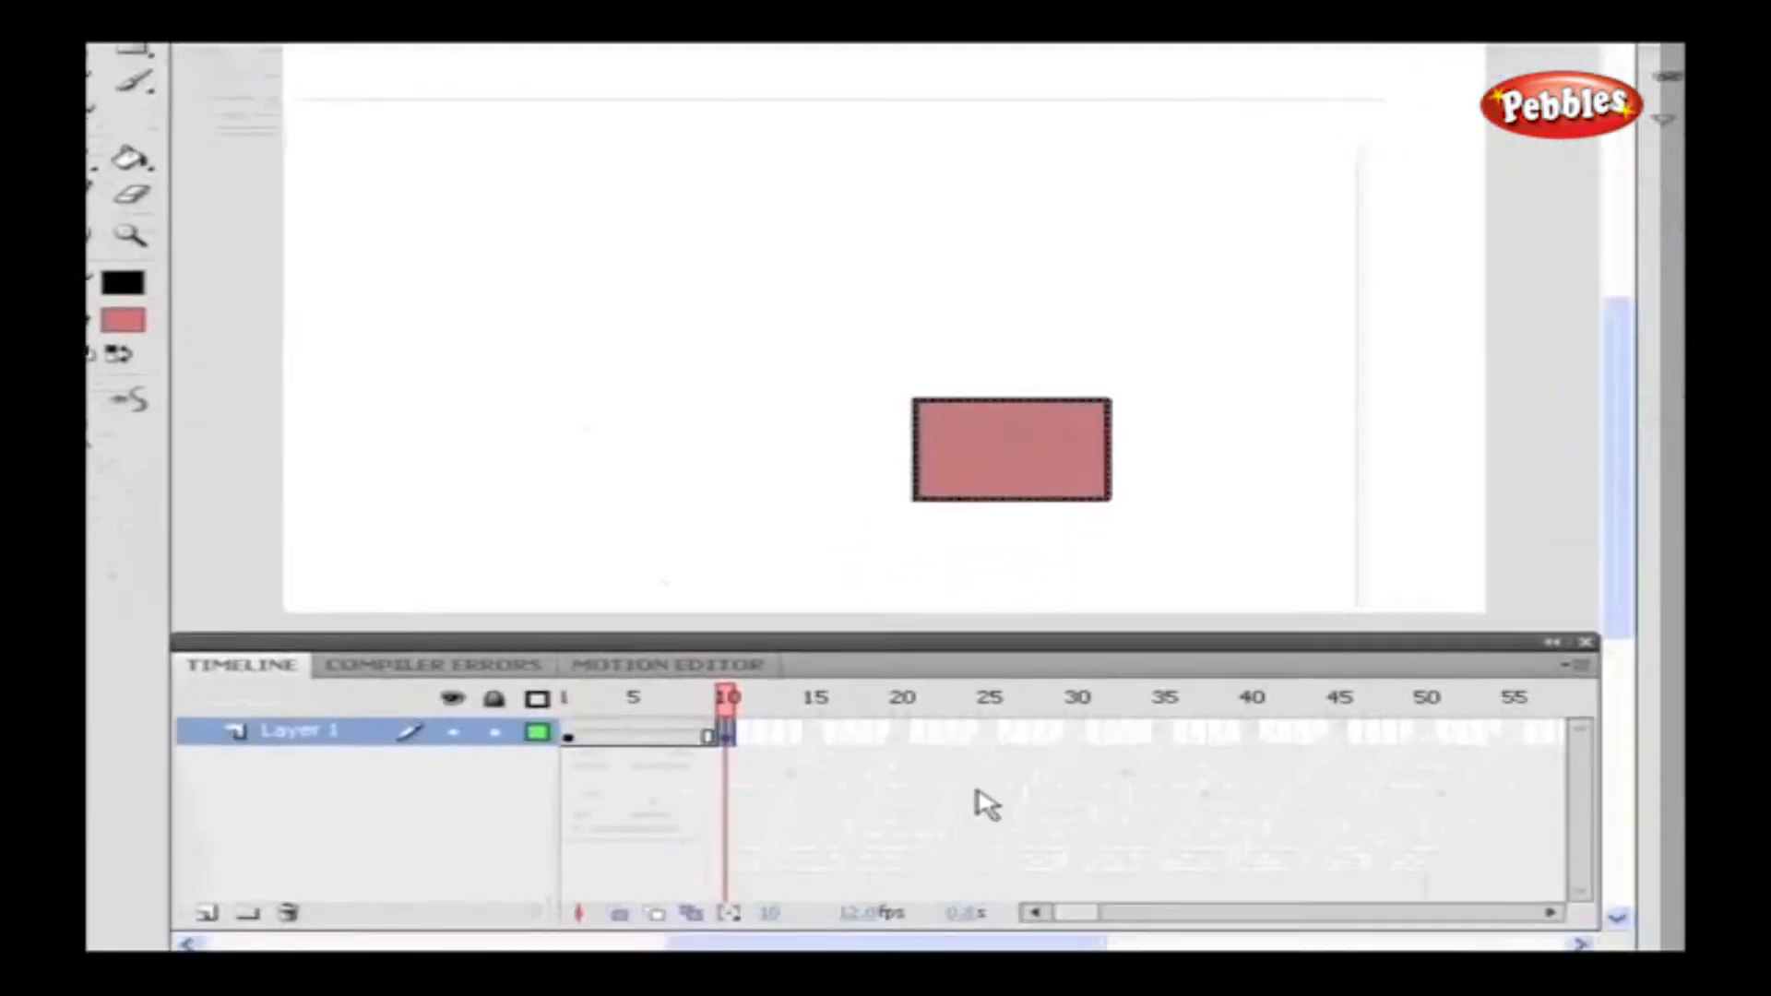
Extend Layer 1 to frame 20 by inserting a regular frame there
click(901, 734)
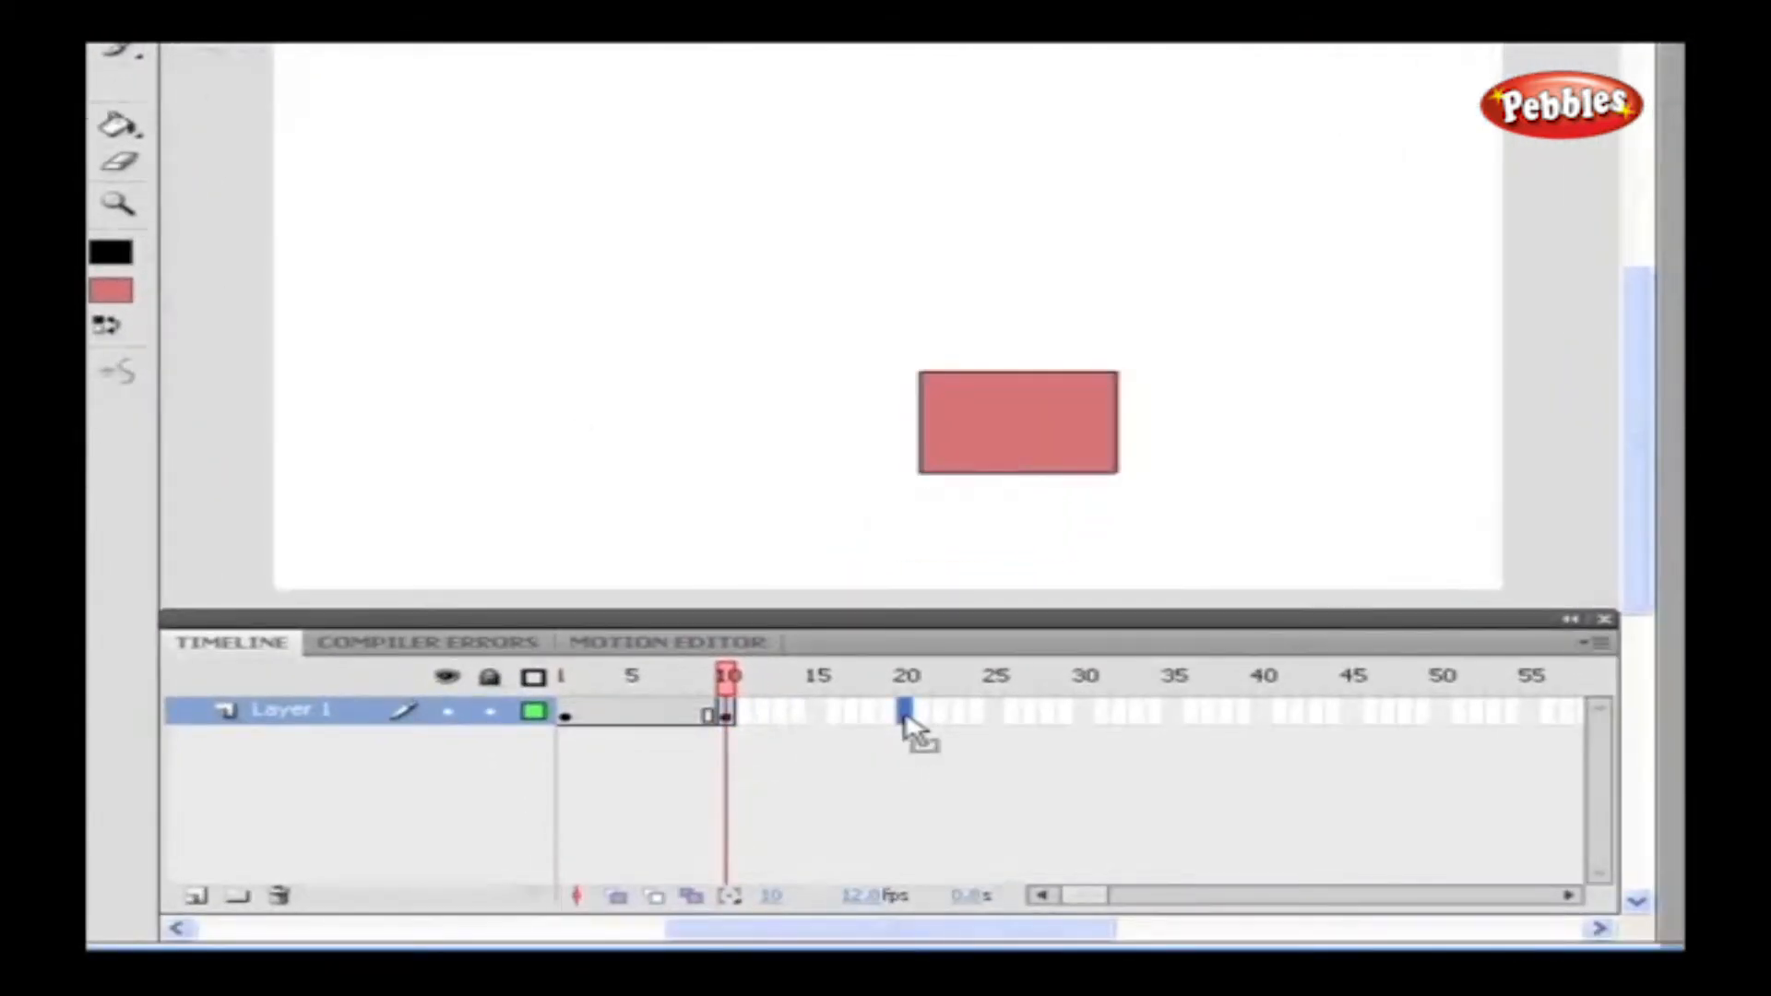
key(F6)
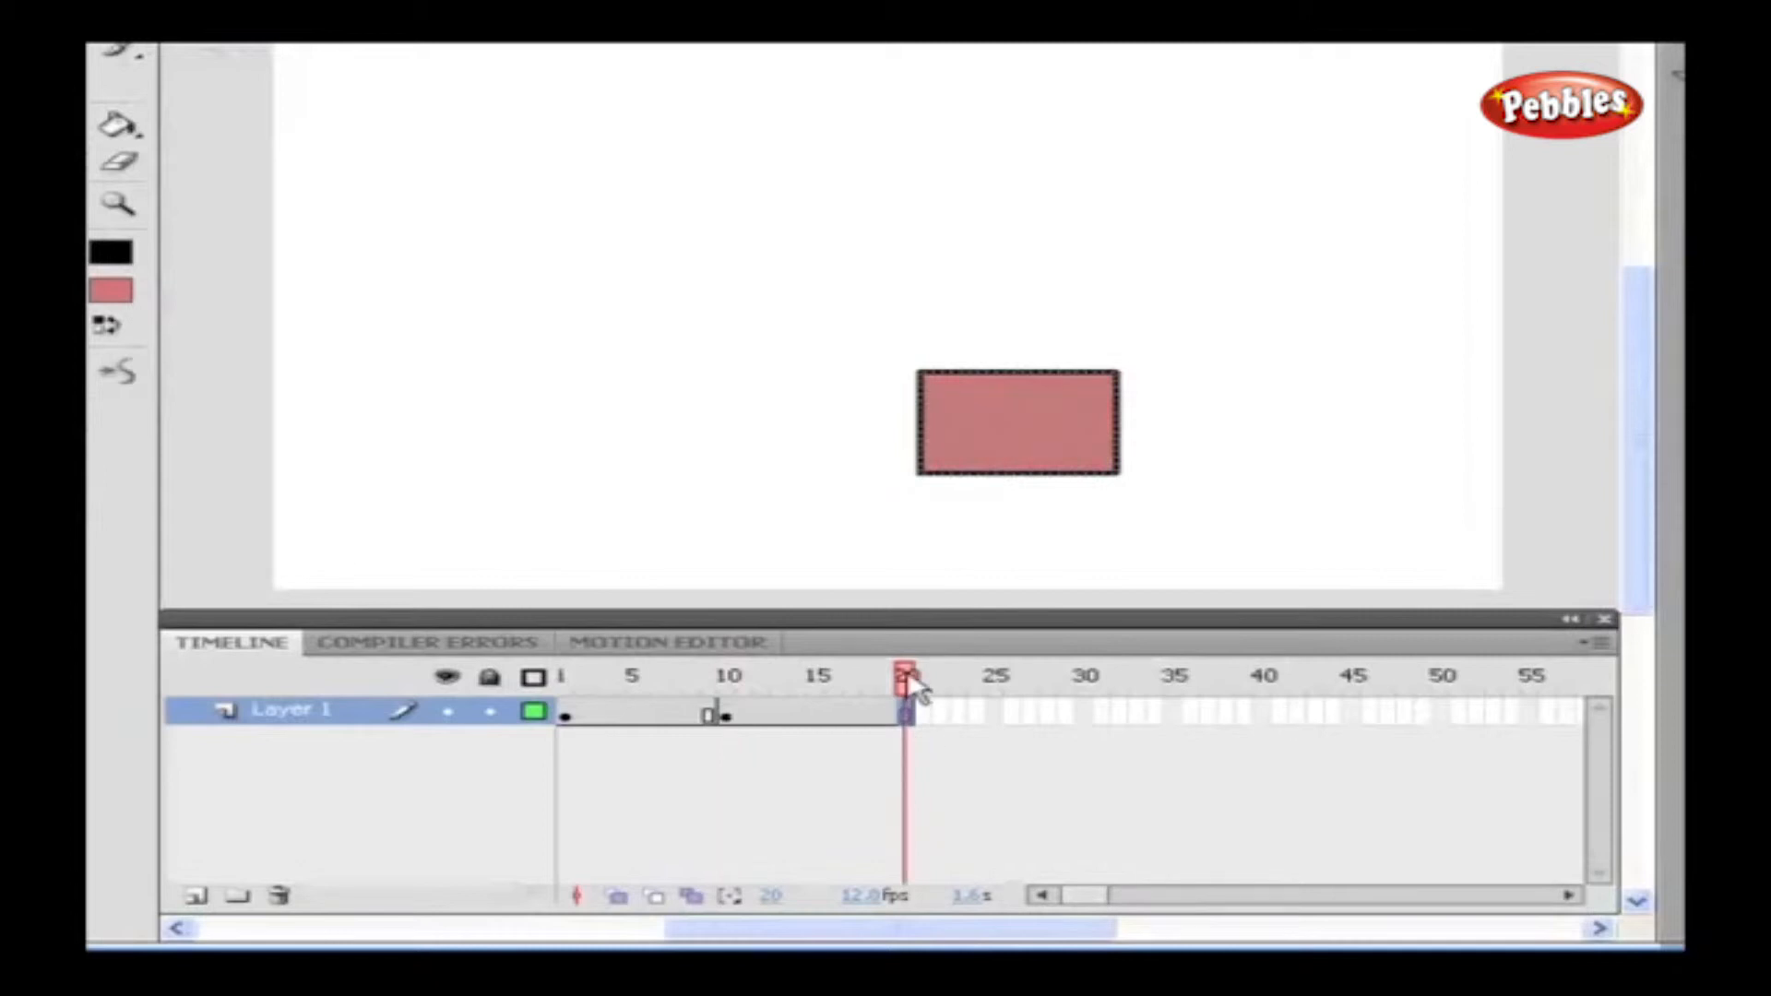
right_click(937, 721)
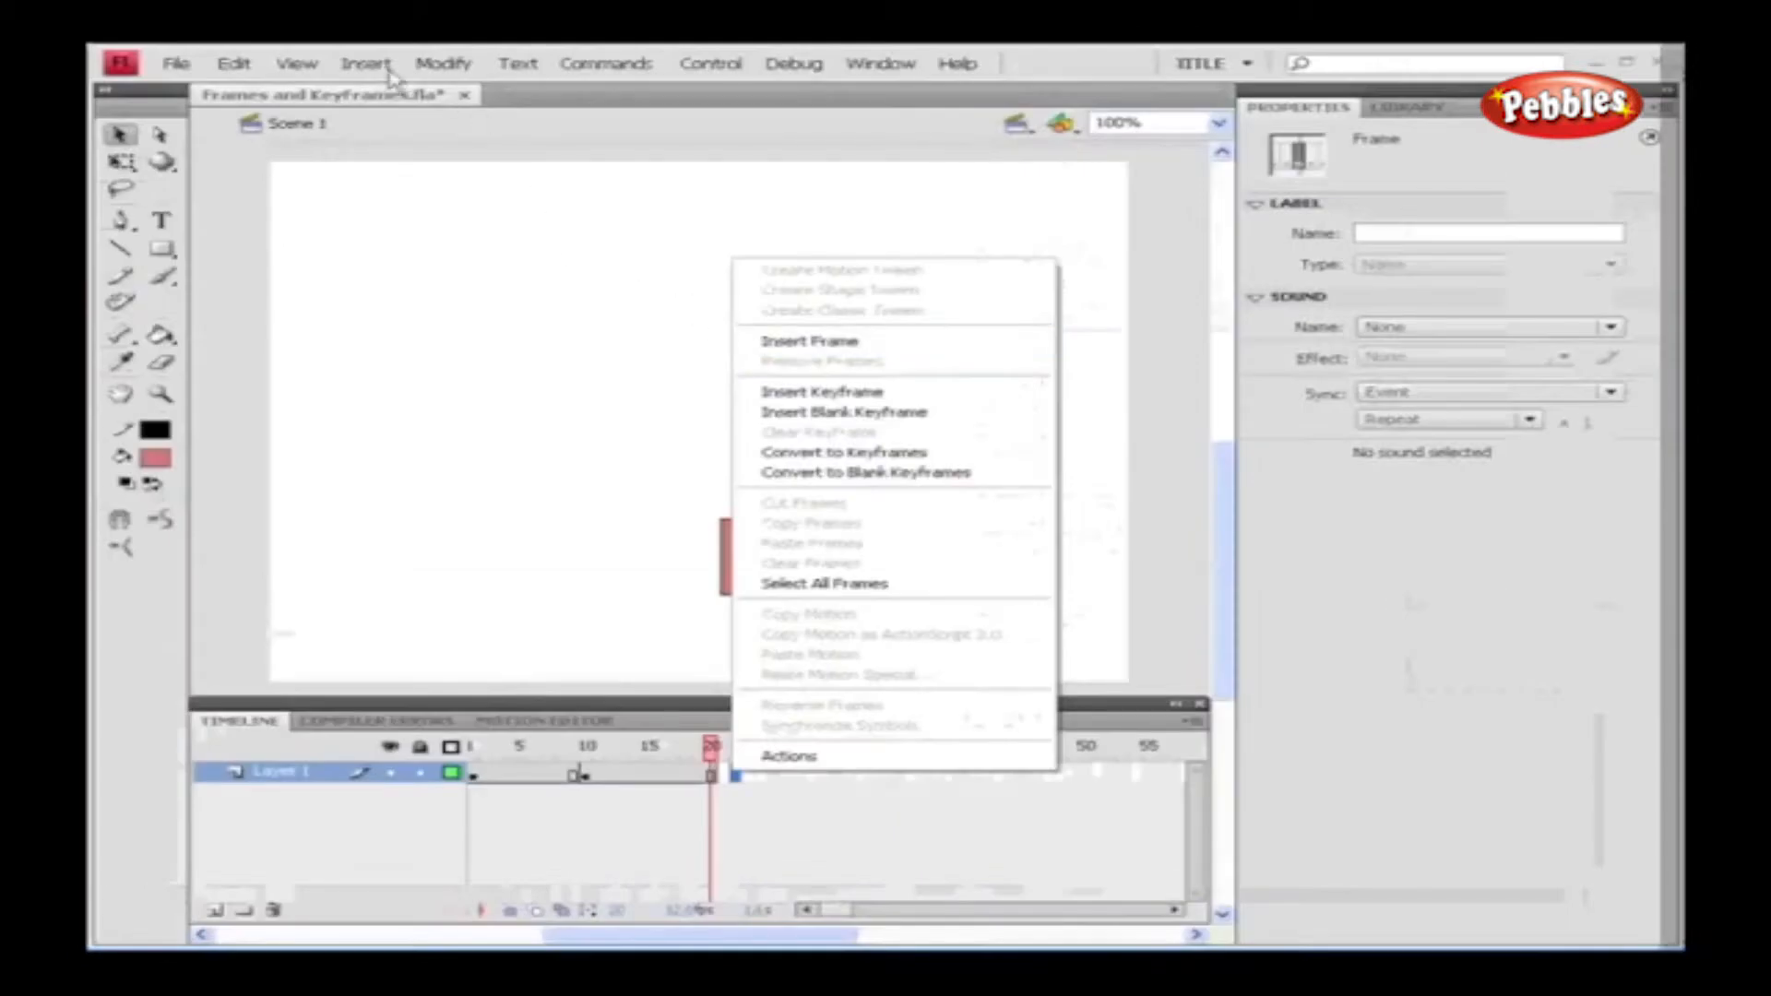
click(364, 65)
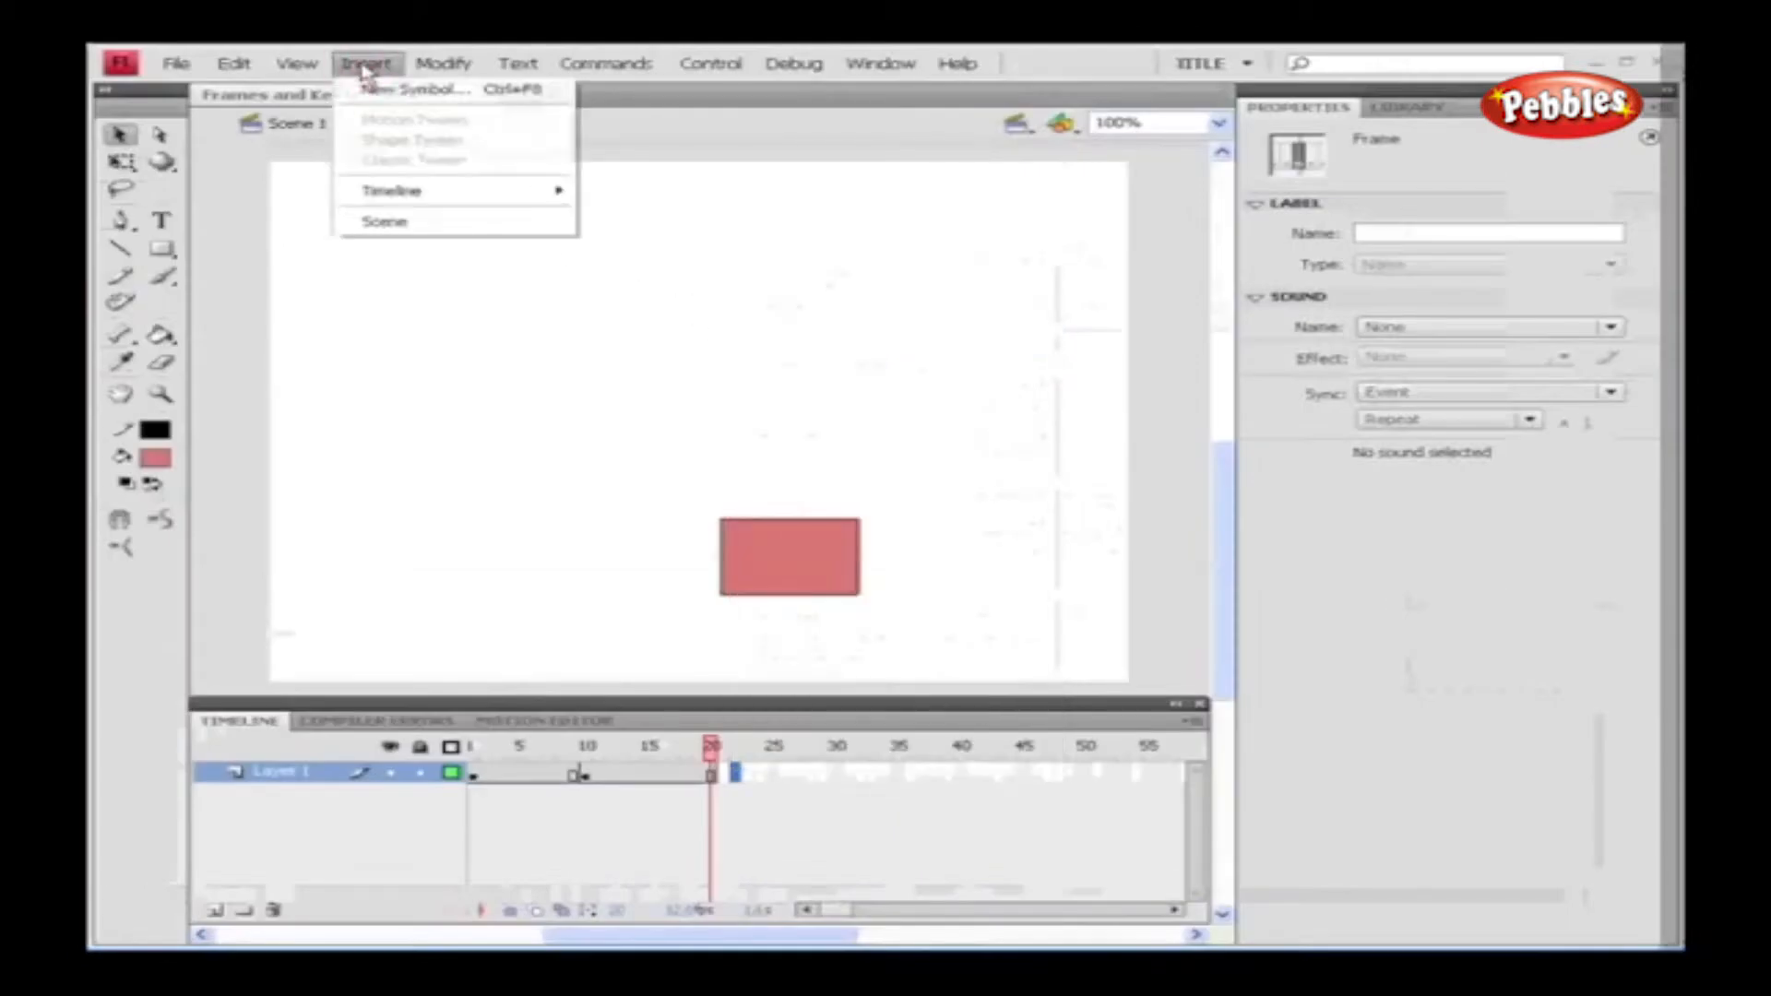
mouse_move(410, 205)
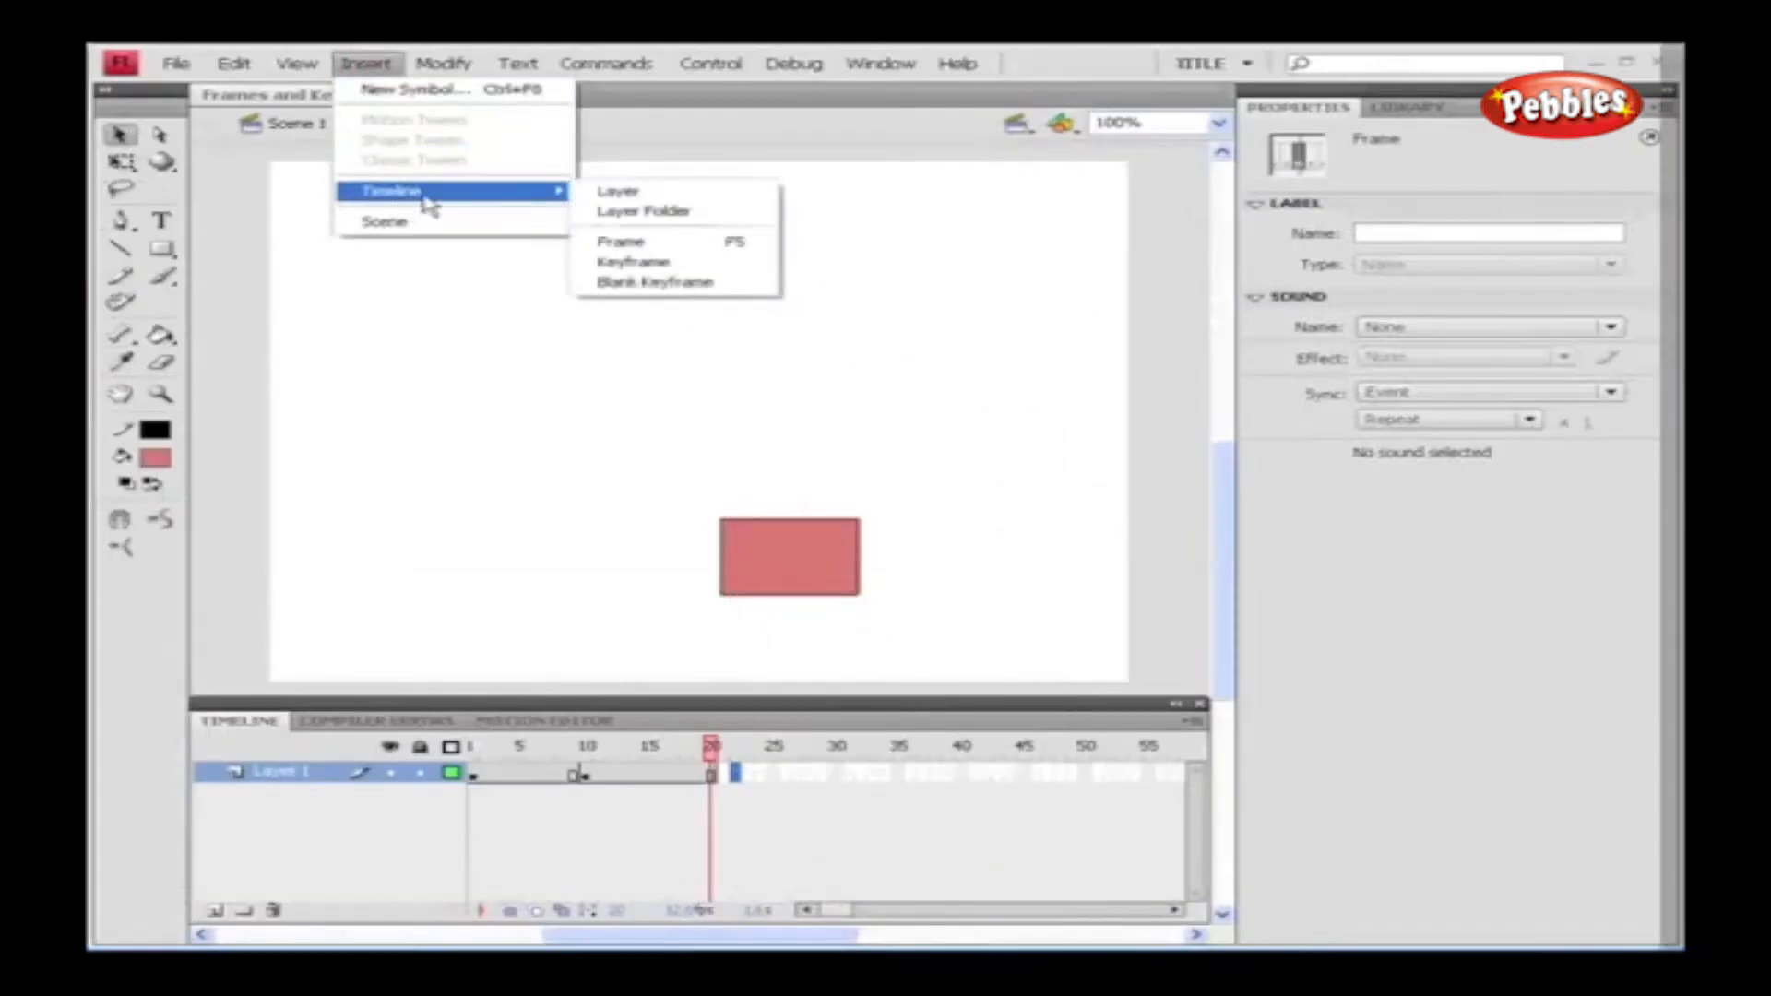
click(684, 244)
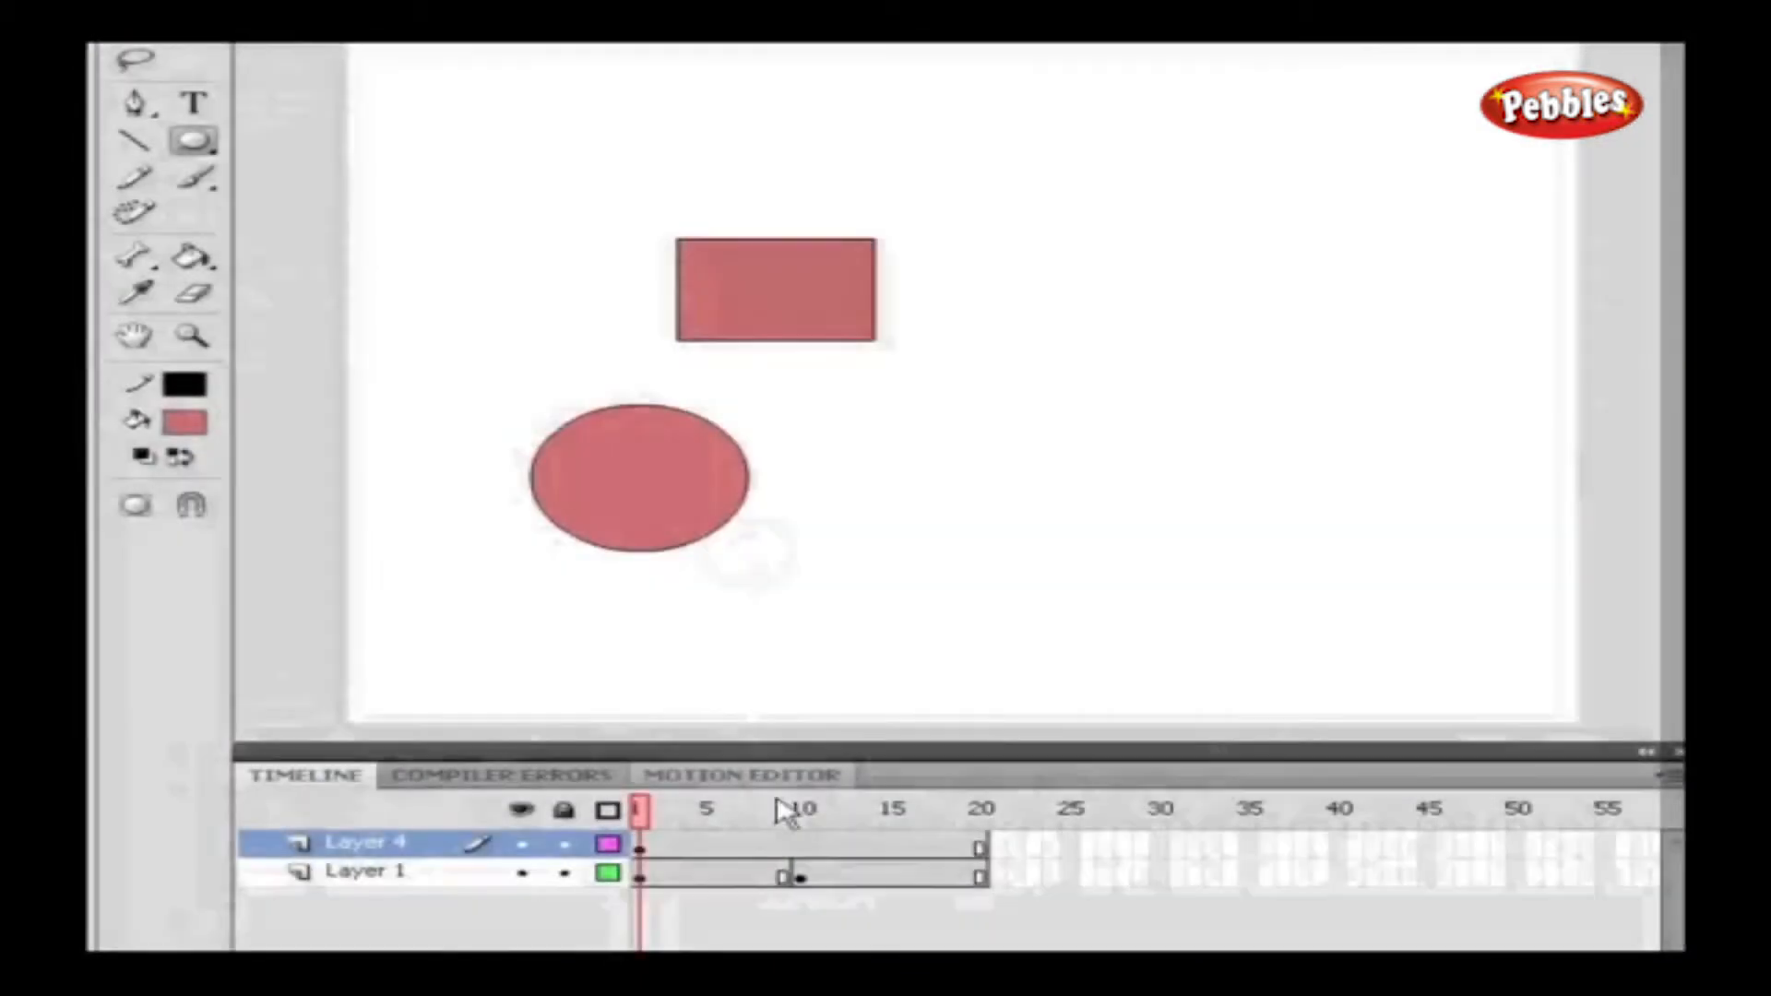
Insert a keyframe at frame 20 and a blank keyframe at frame 21 on Layer 4
click(987, 850)
key(F6)
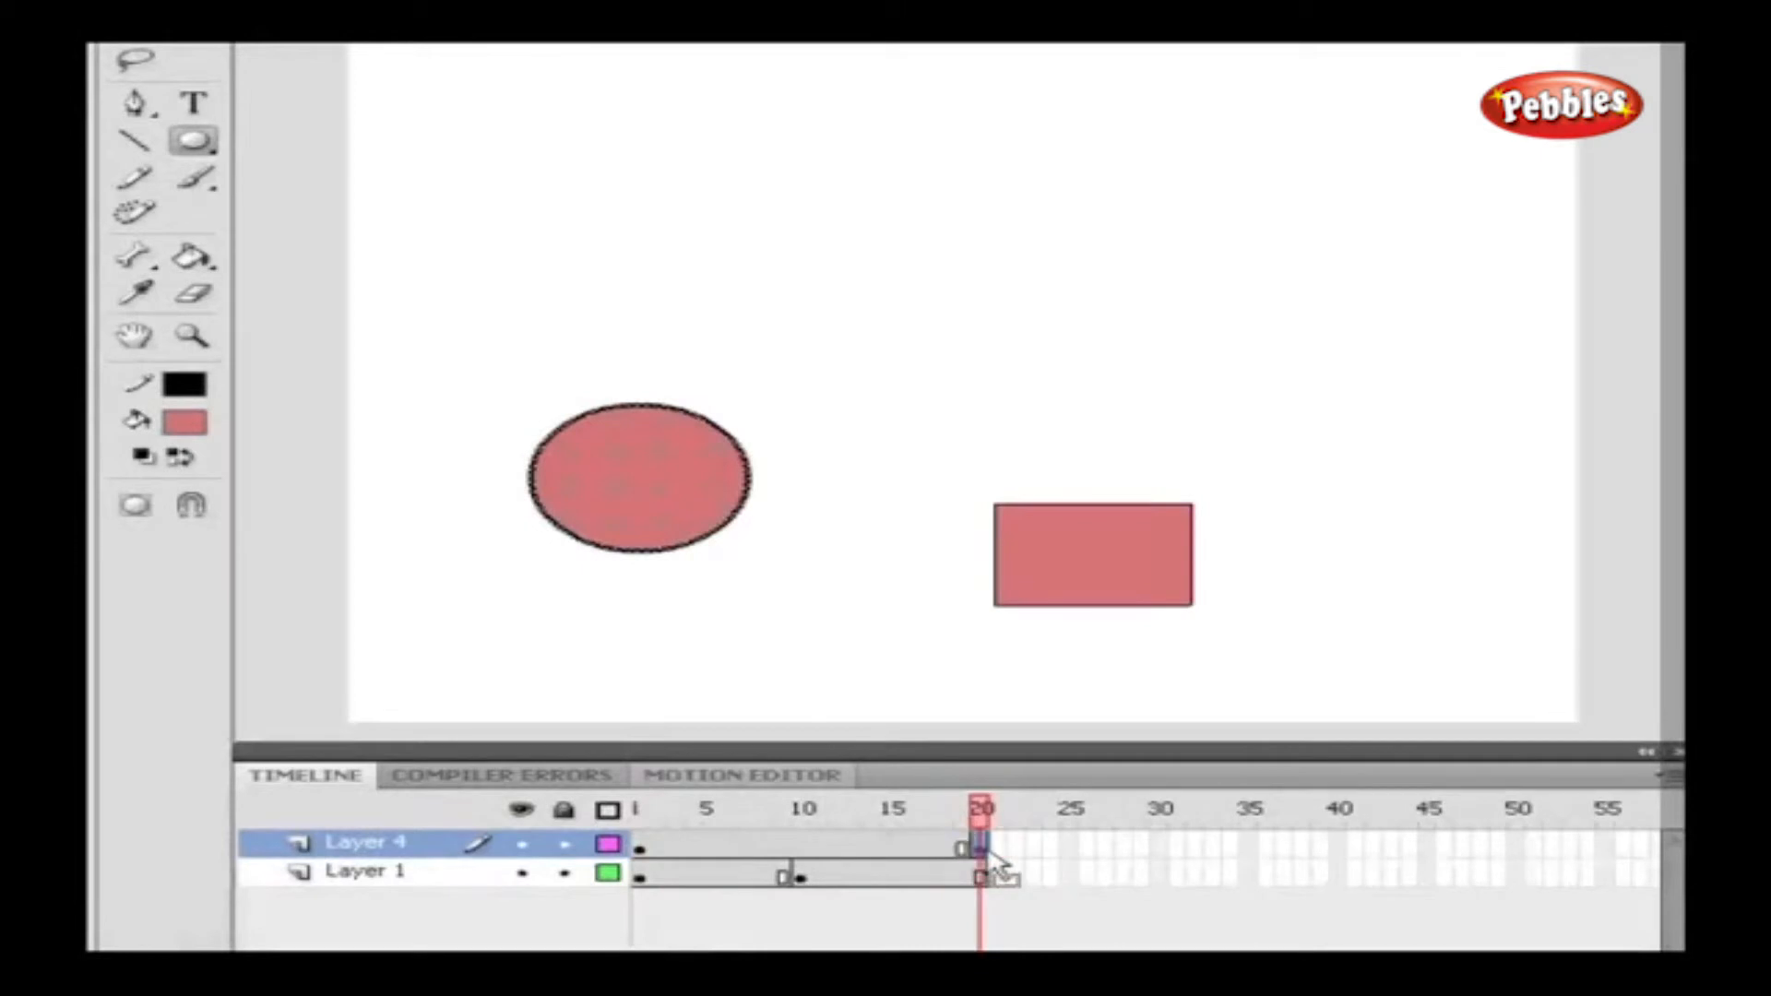
click(996, 849)
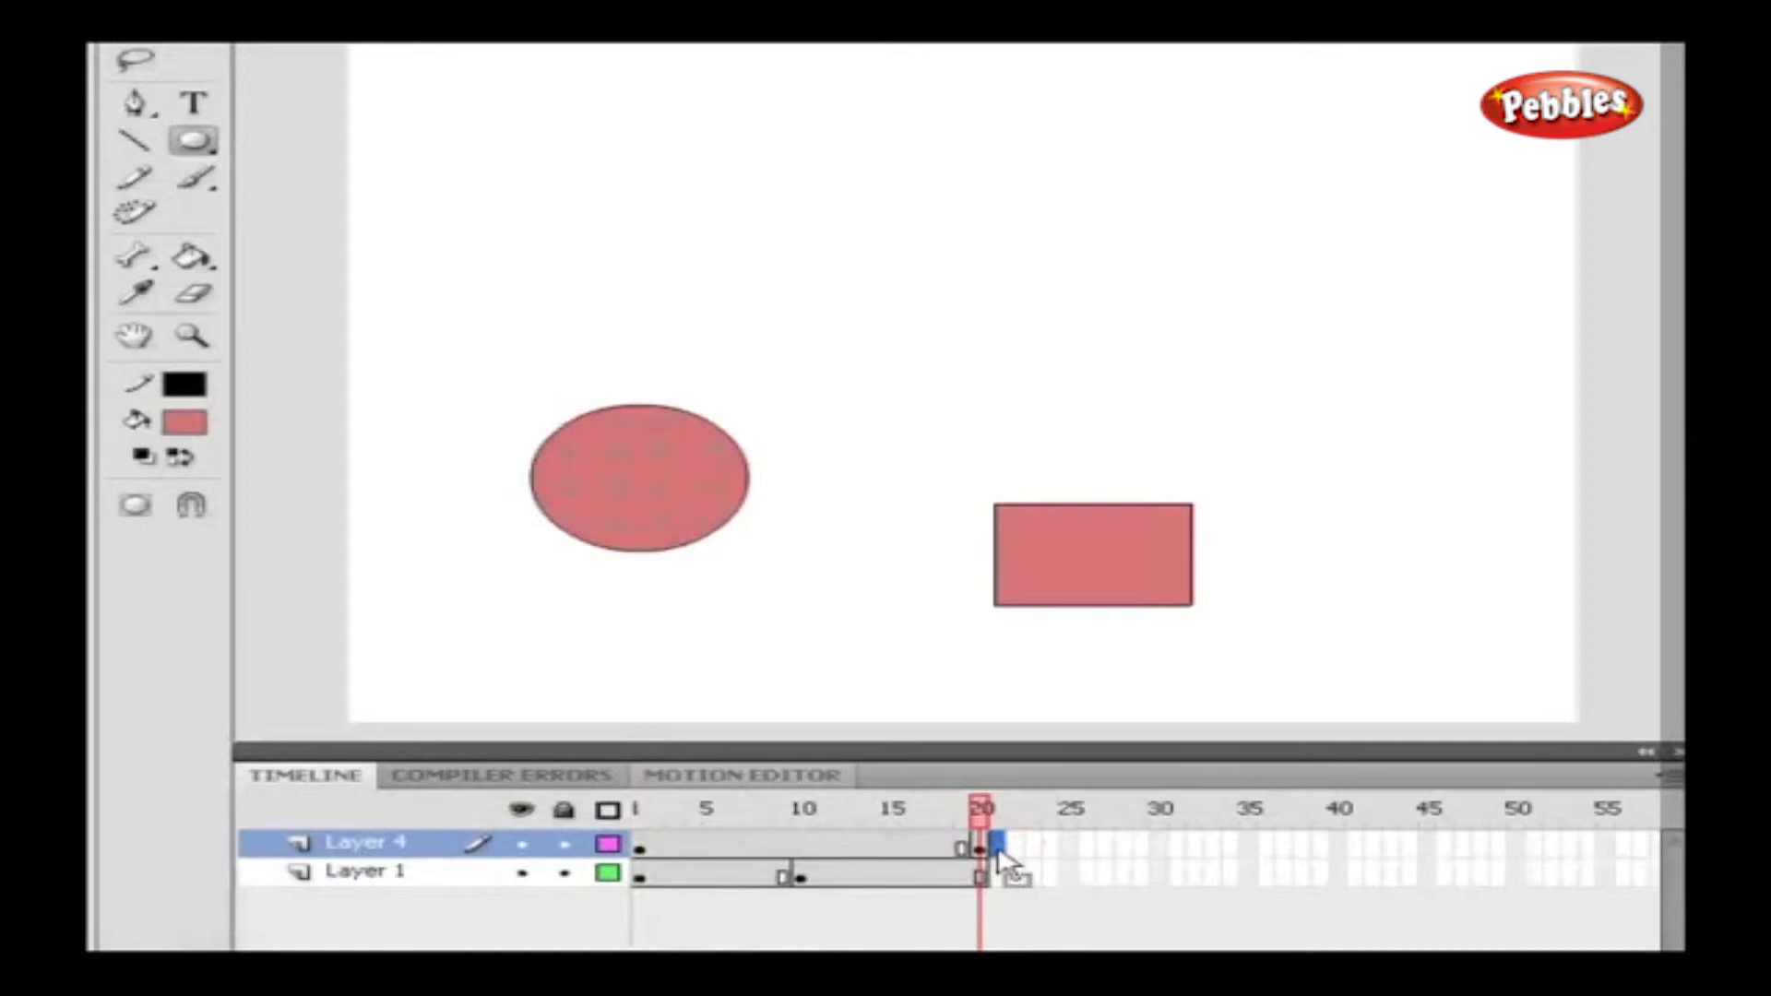
click(998, 848)
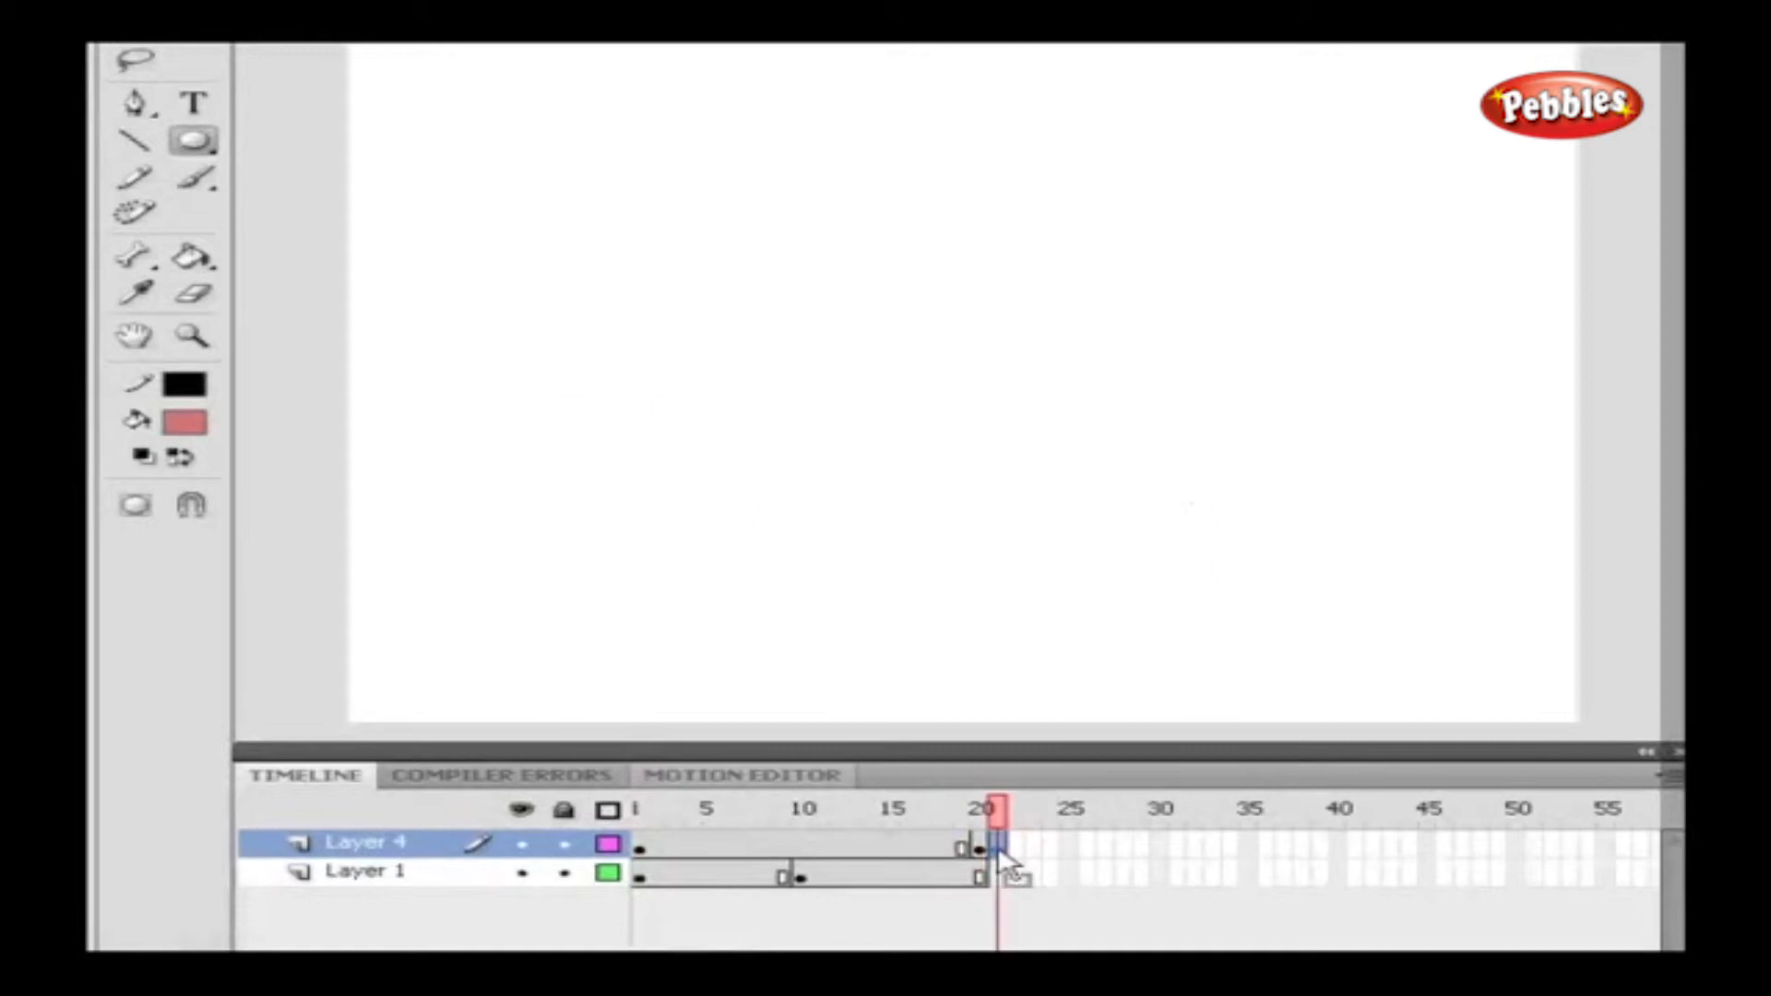
Draw a five-pointed star in the upper part of the stage on frame 21, using the PolyStar tool with the star style
click(192, 141)
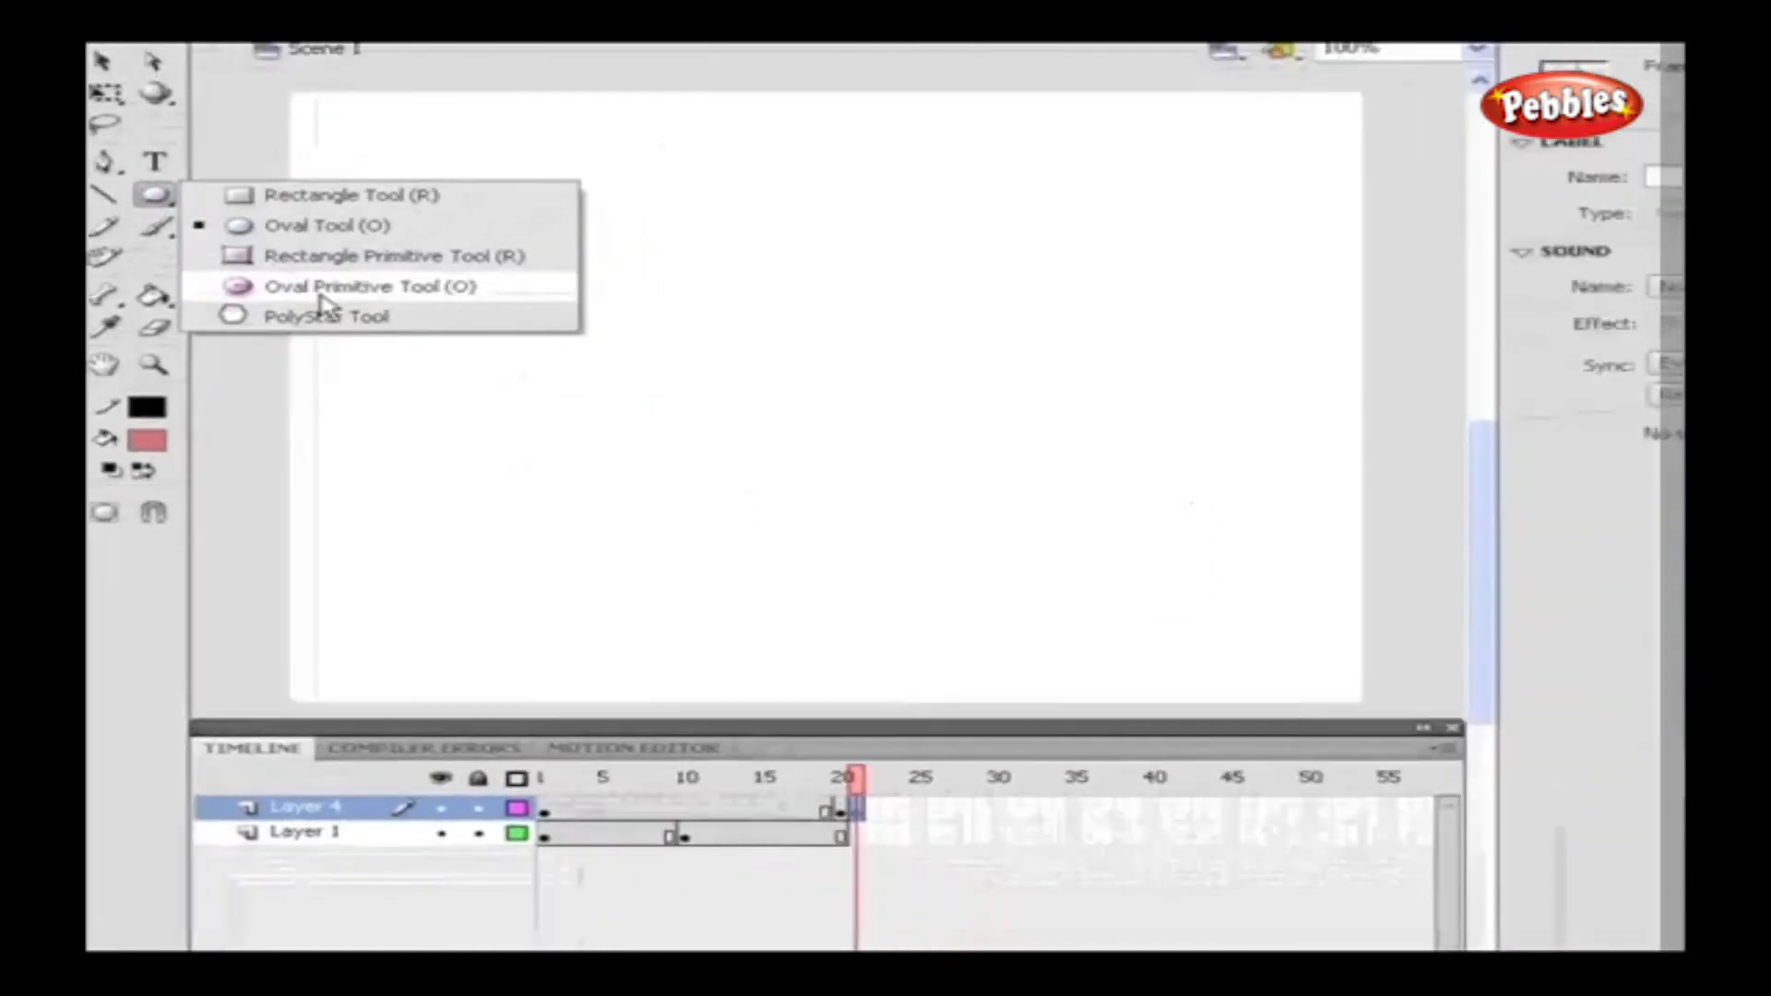
click(324, 315)
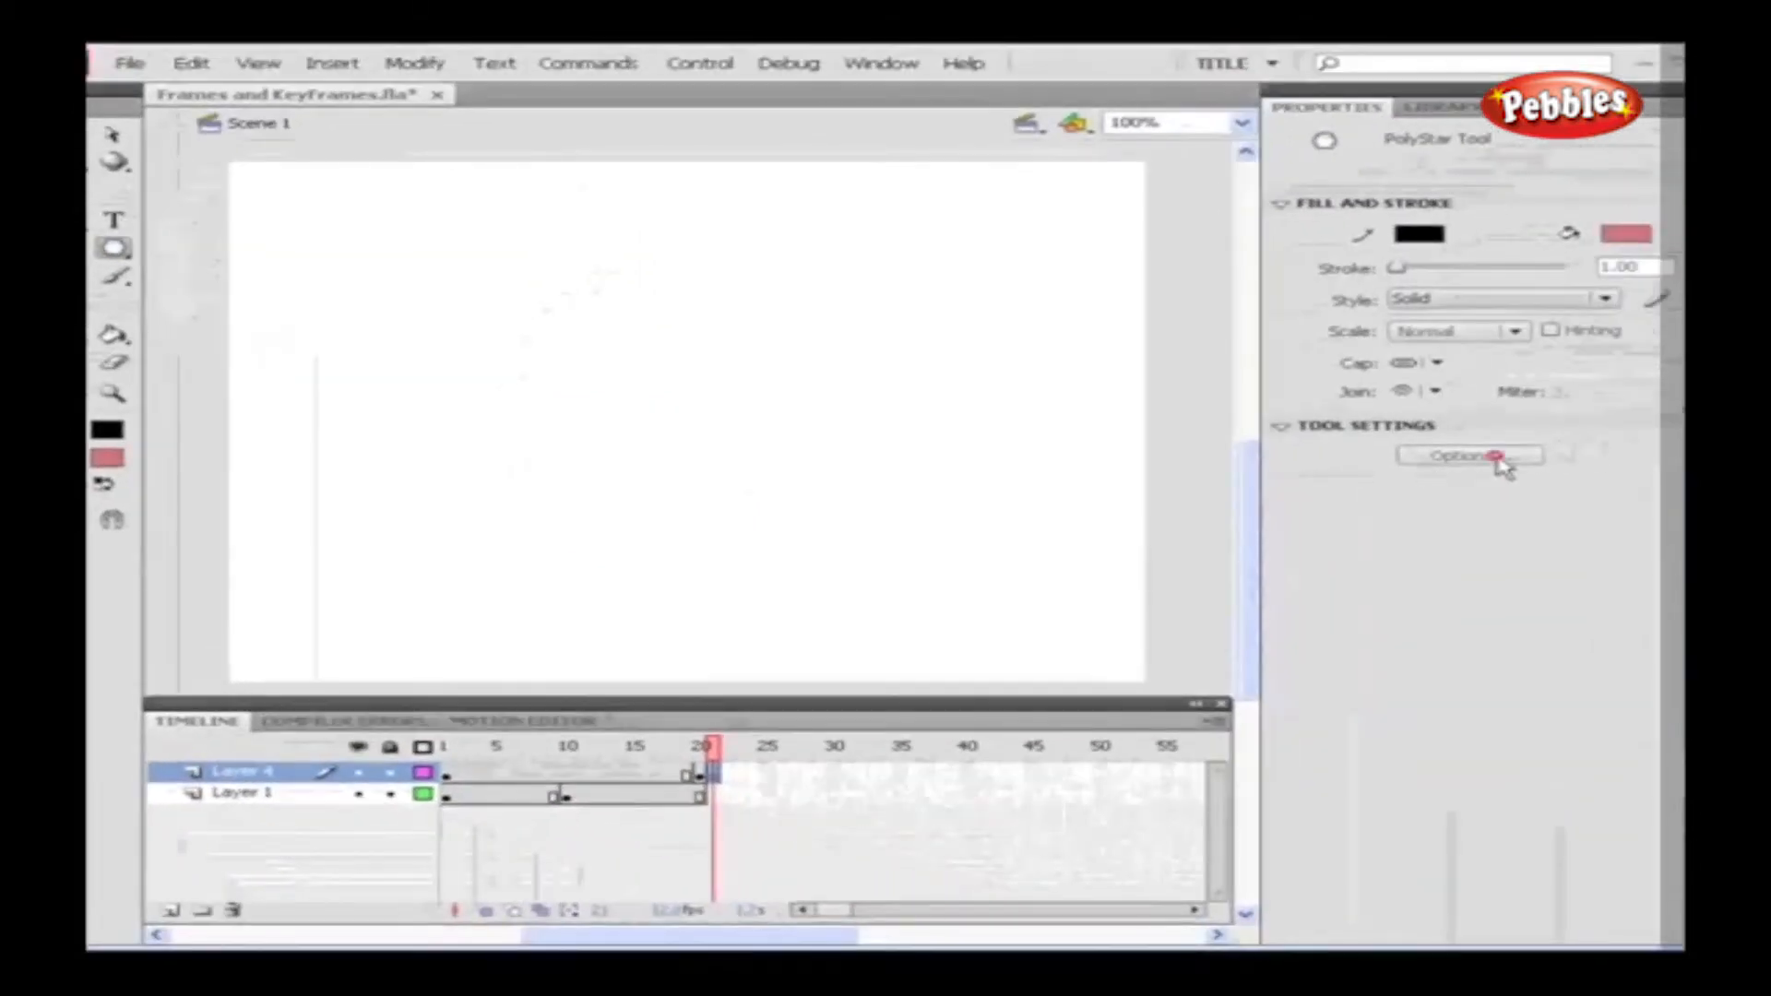
click(1499, 457)
click(1024, 455)
click(964, 480)
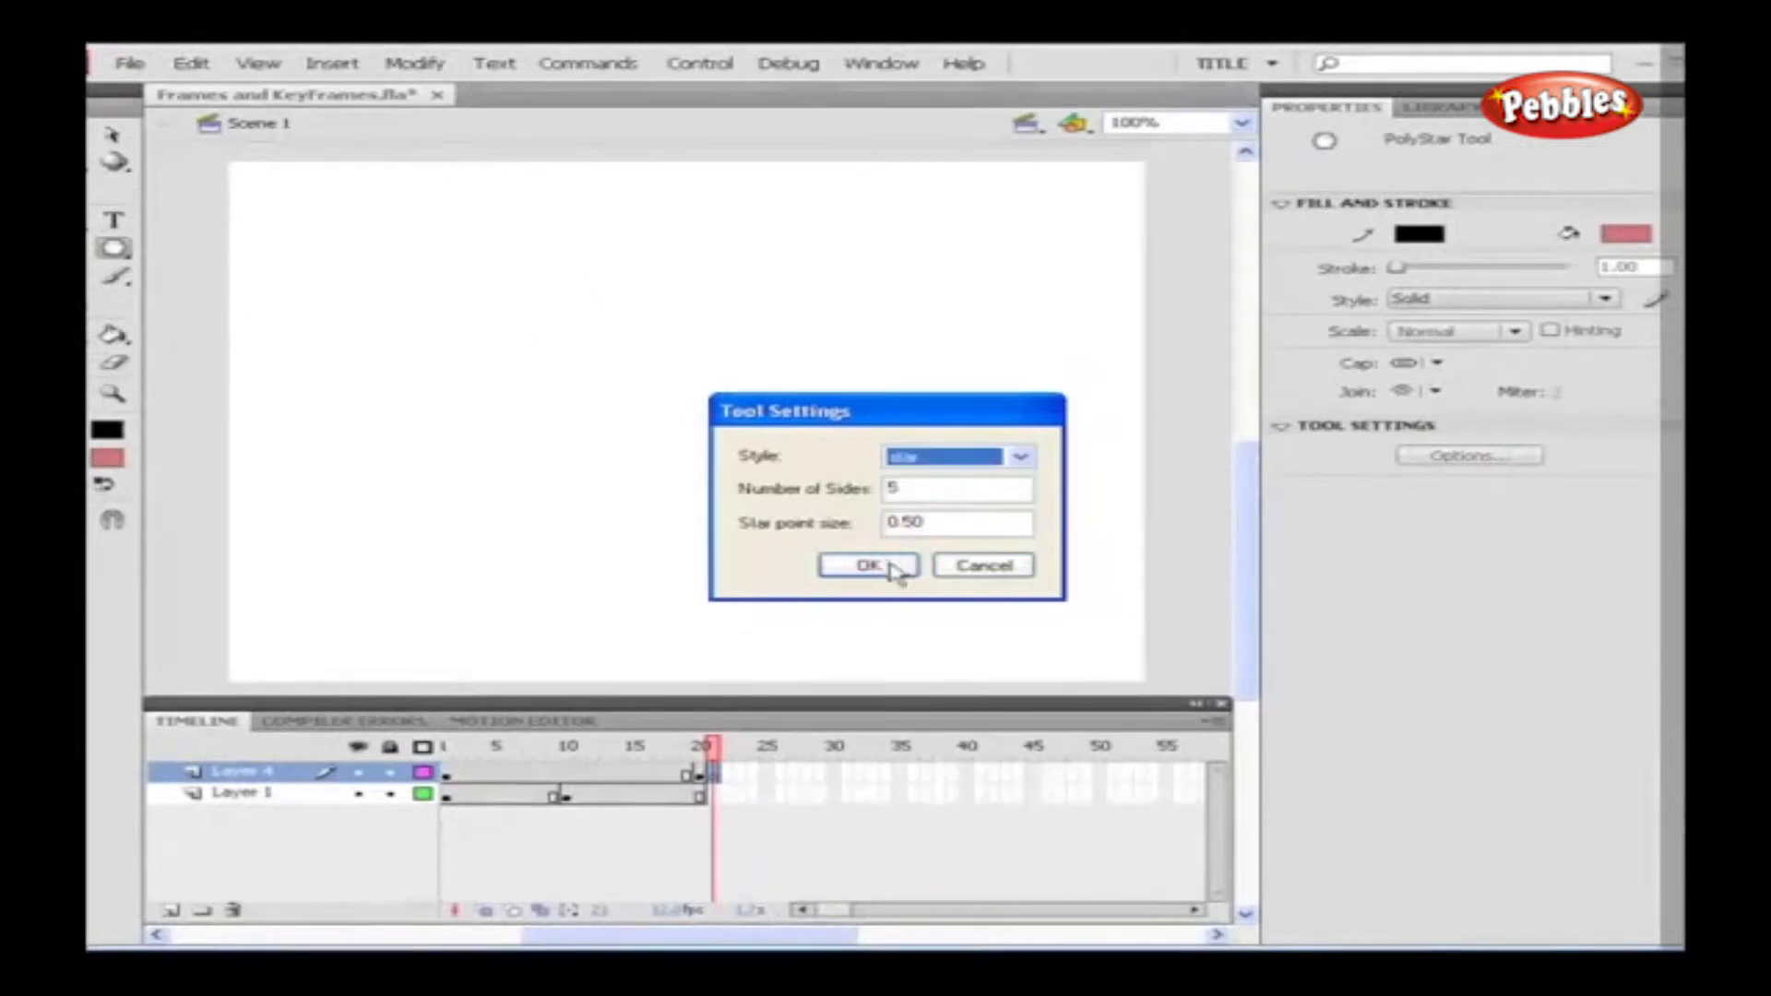
click(887, 566)
drag(583, 332, 660, 343)
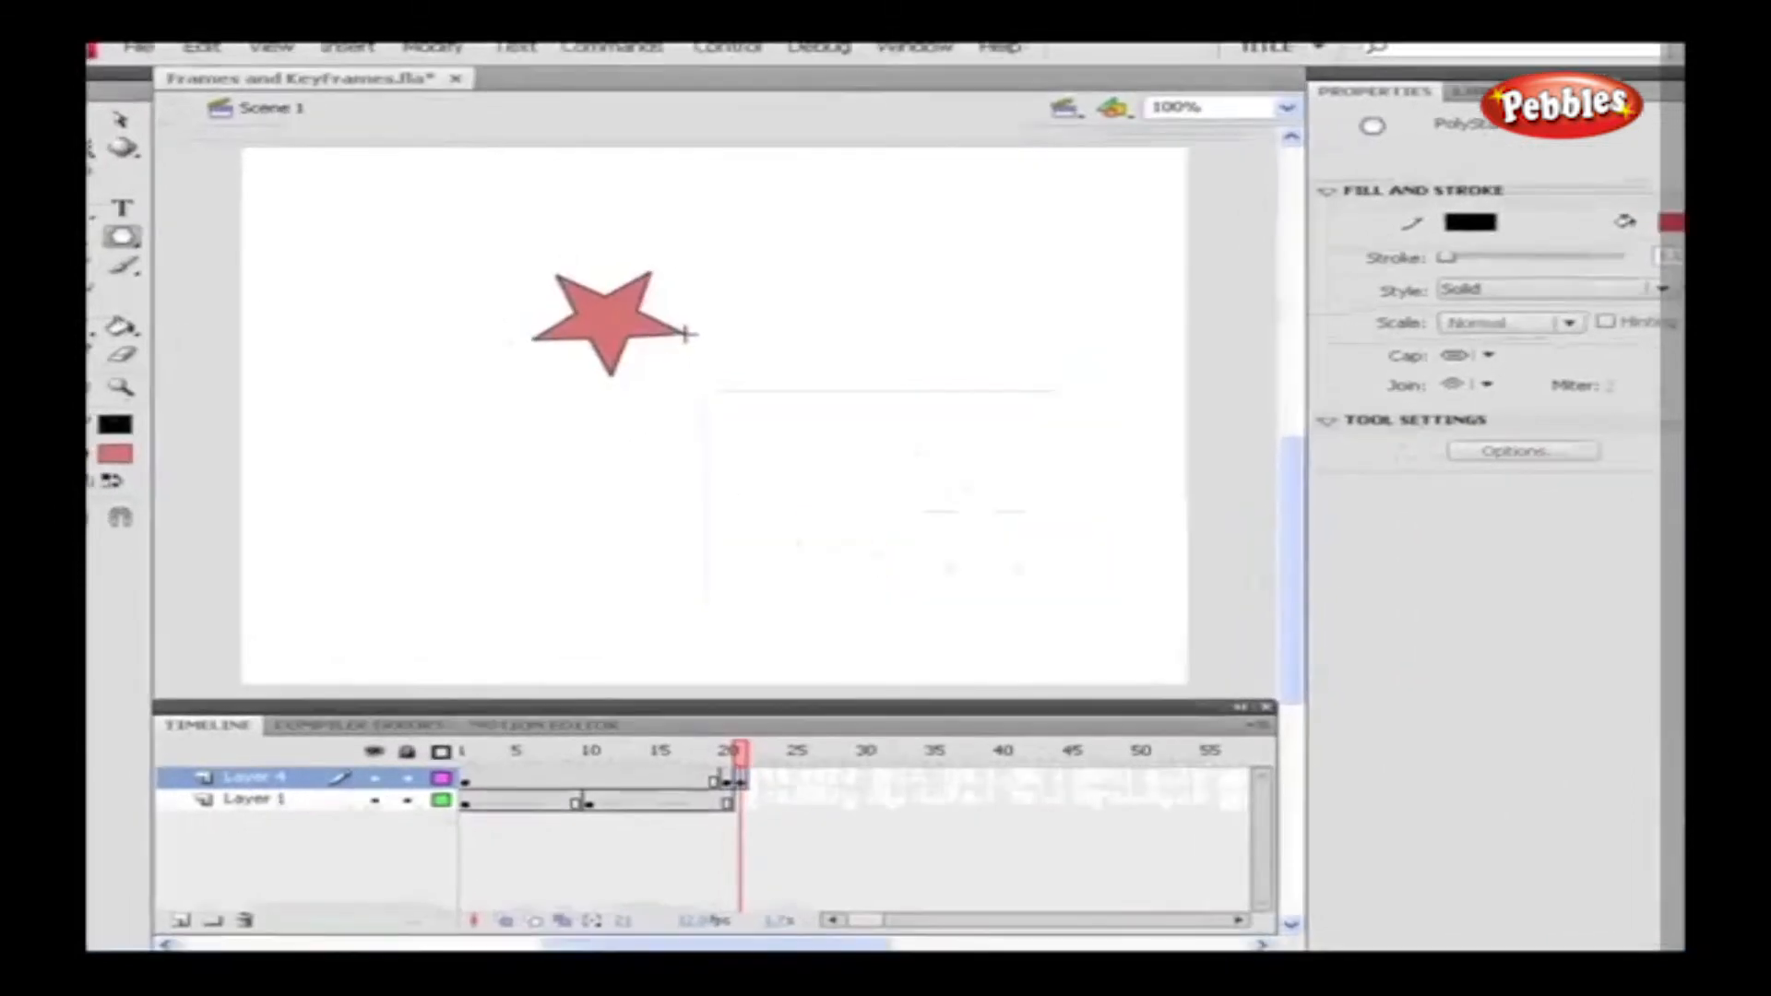
Insert a keyframe for the star at frame 30 of Layer 4
click(864, 780)
key(F6)
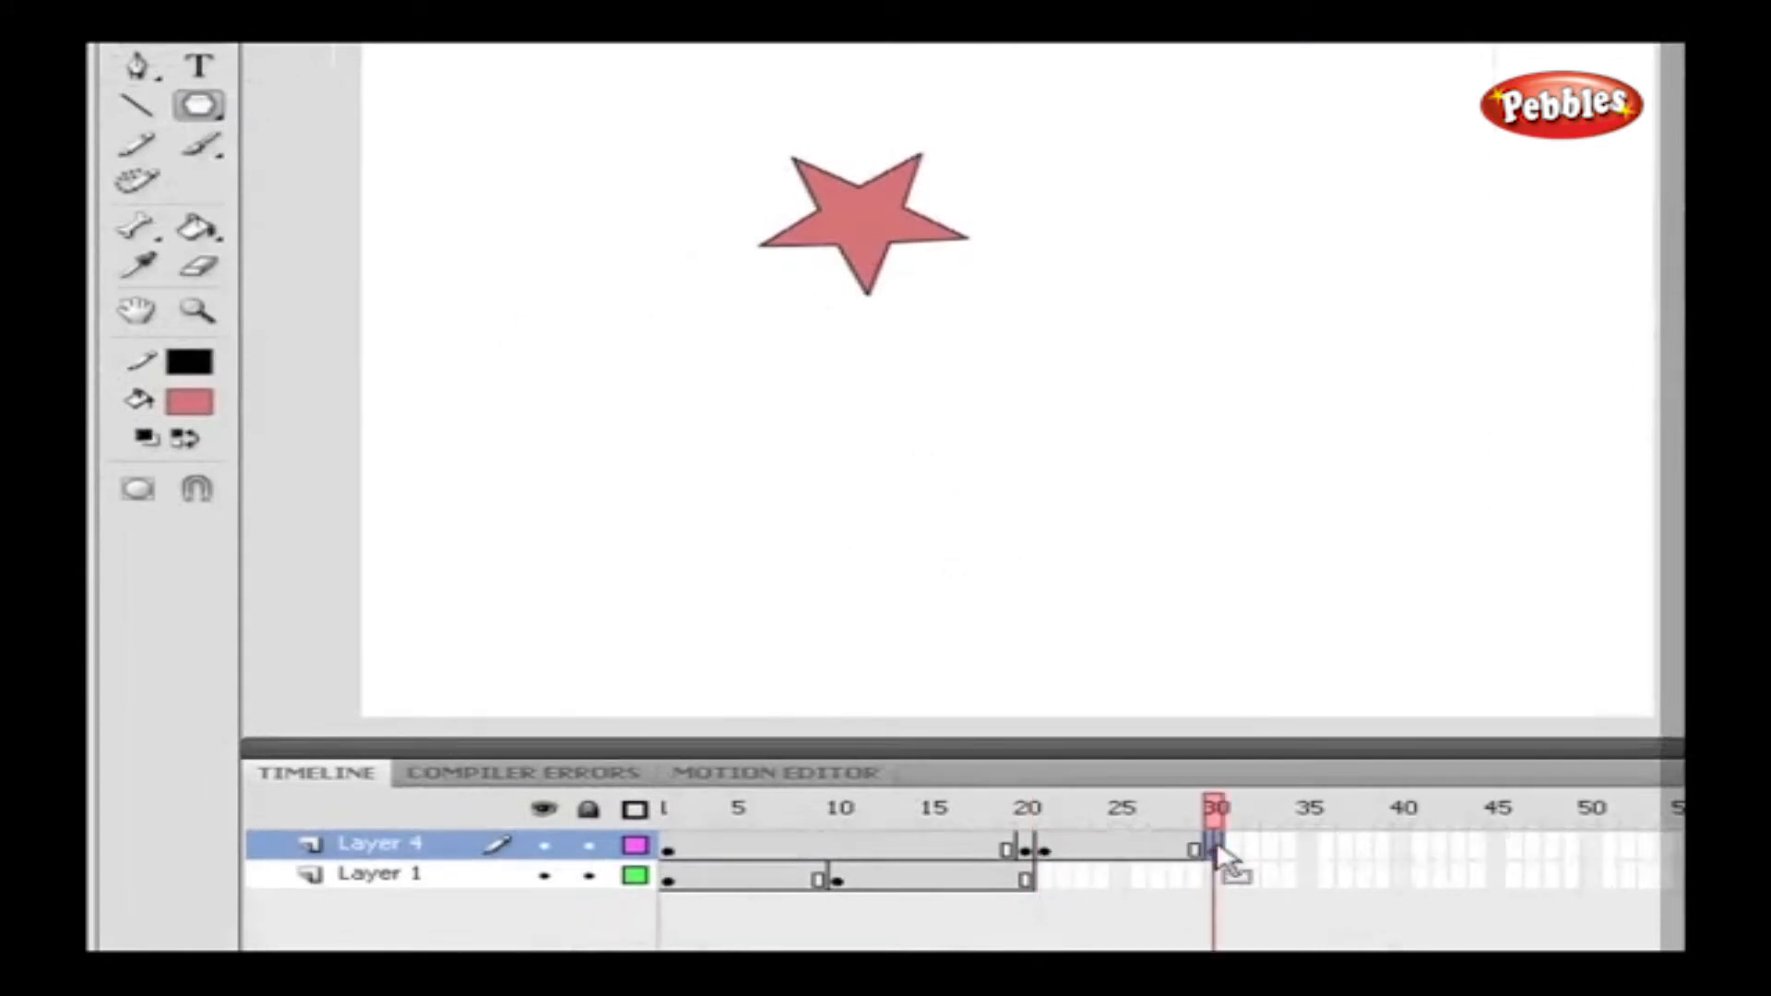
drag(1226, 816, 1216, 771)
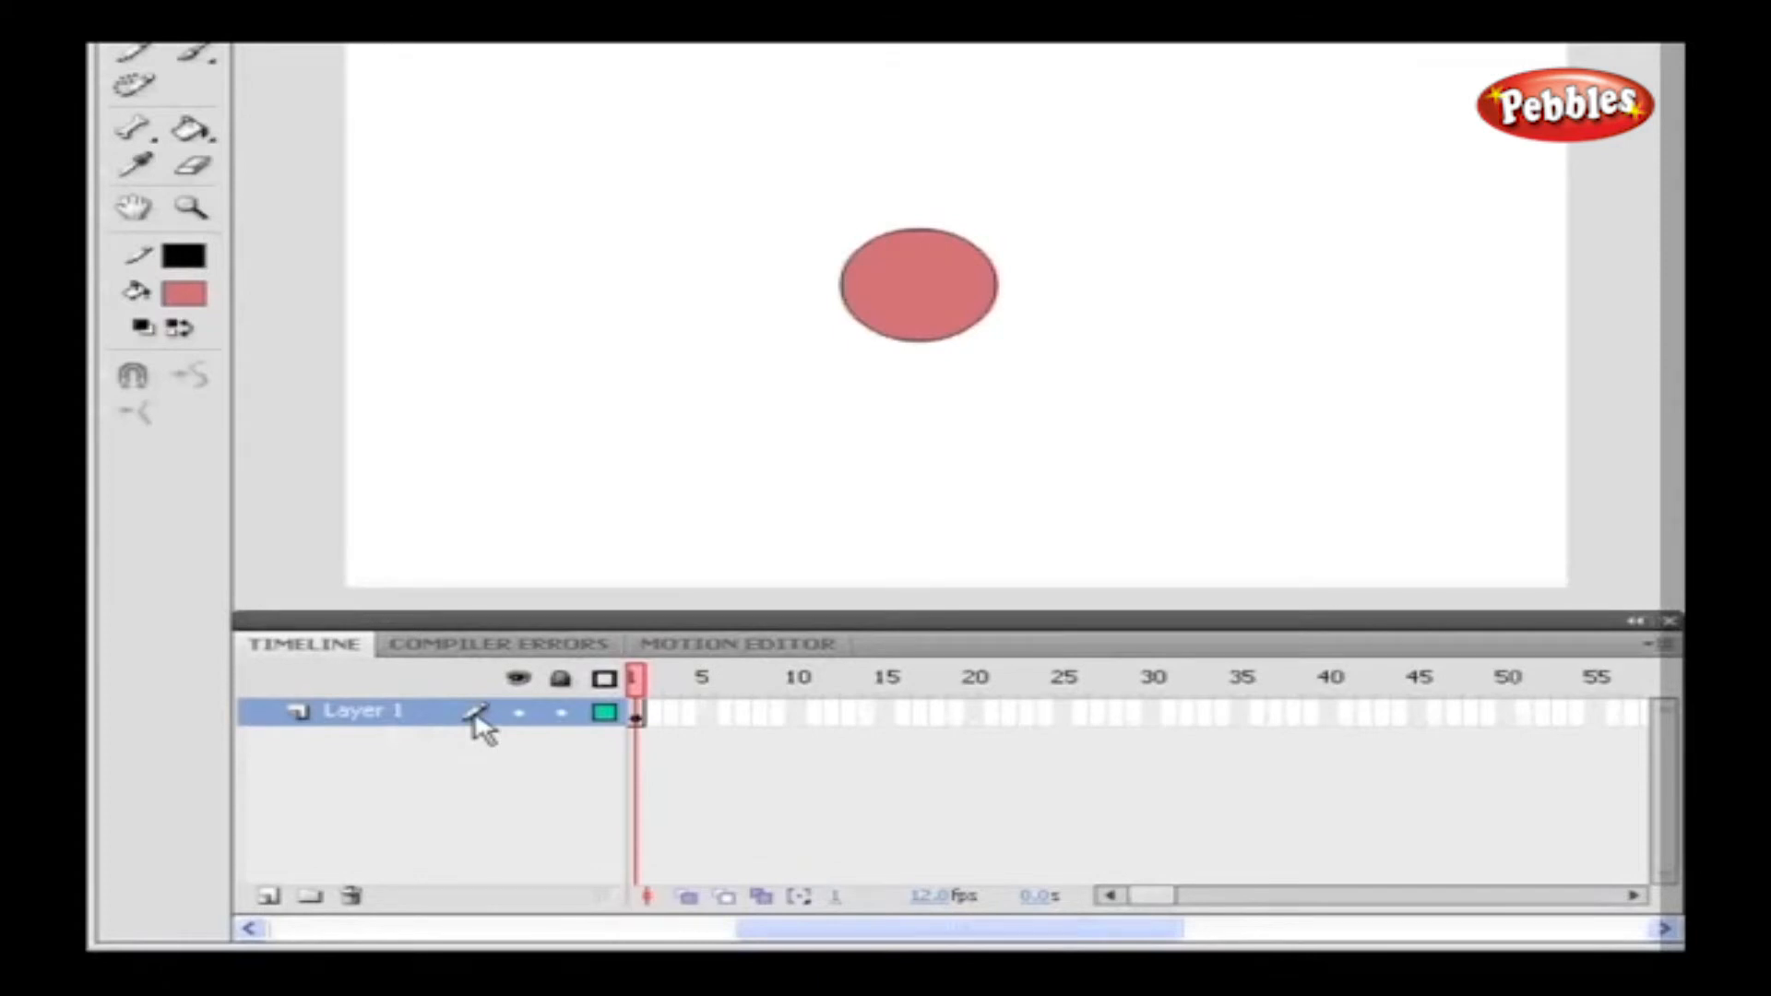
Hide all layers and show them again, and lock them and unlock them again
click(519, 680)
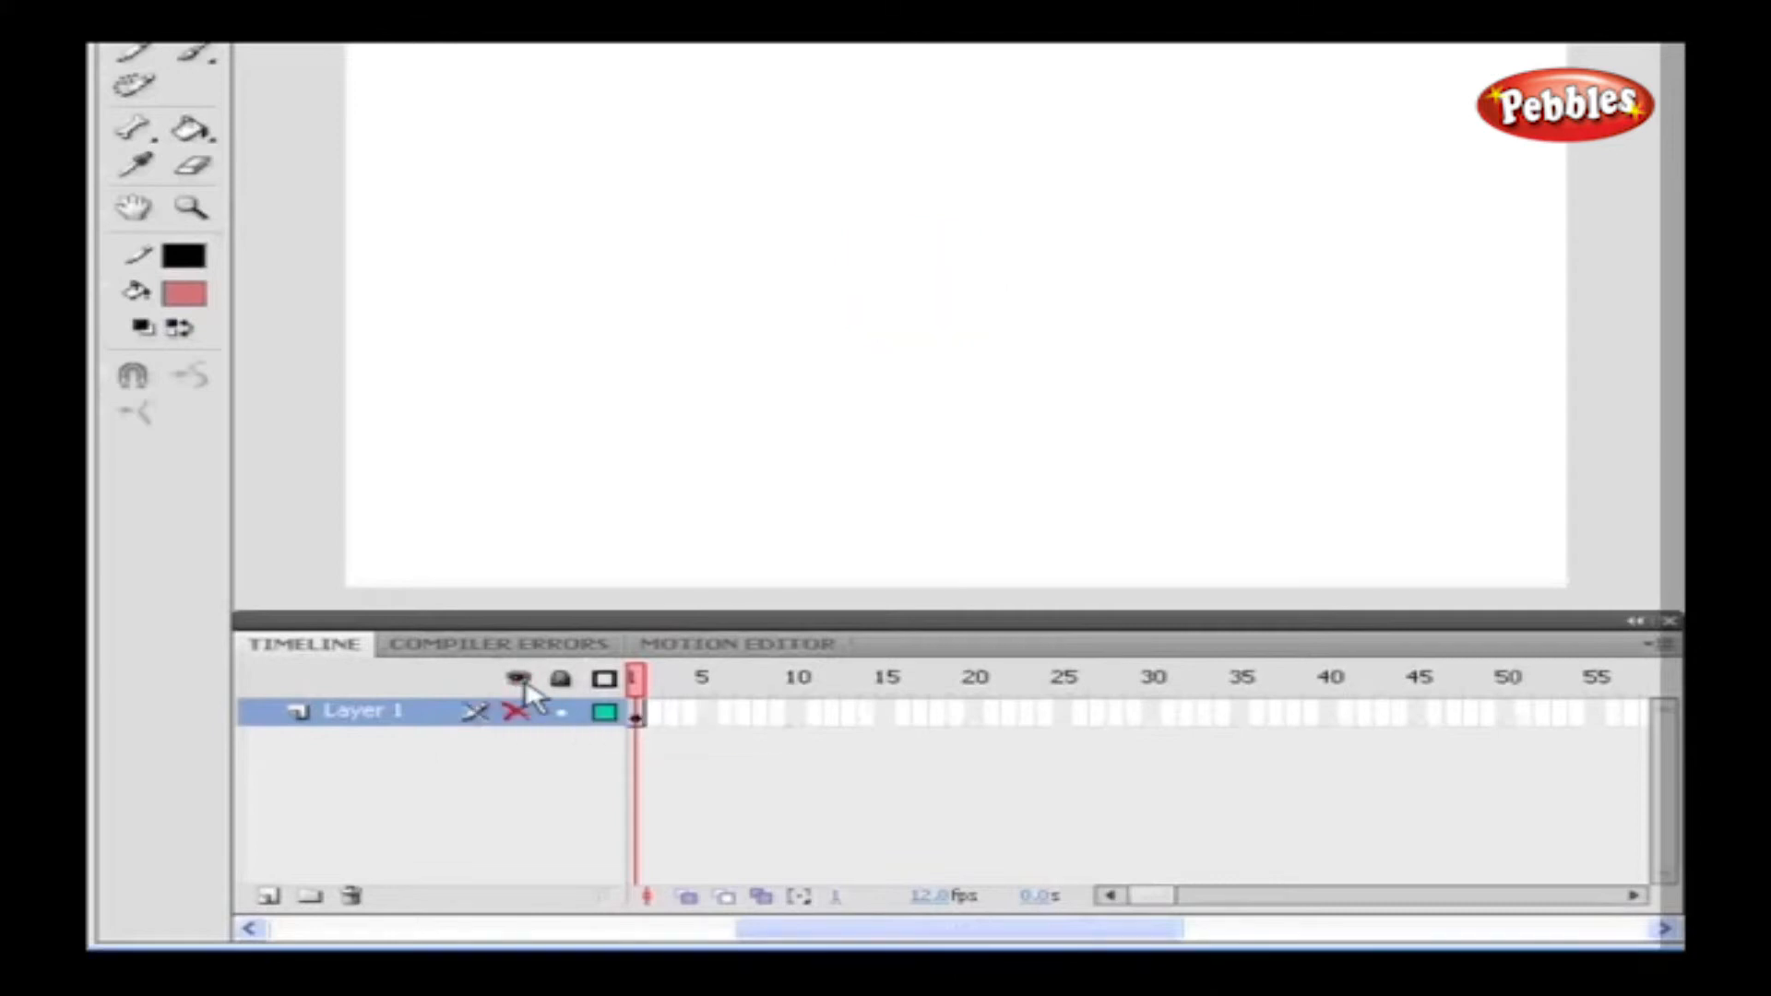
click(520, 680)
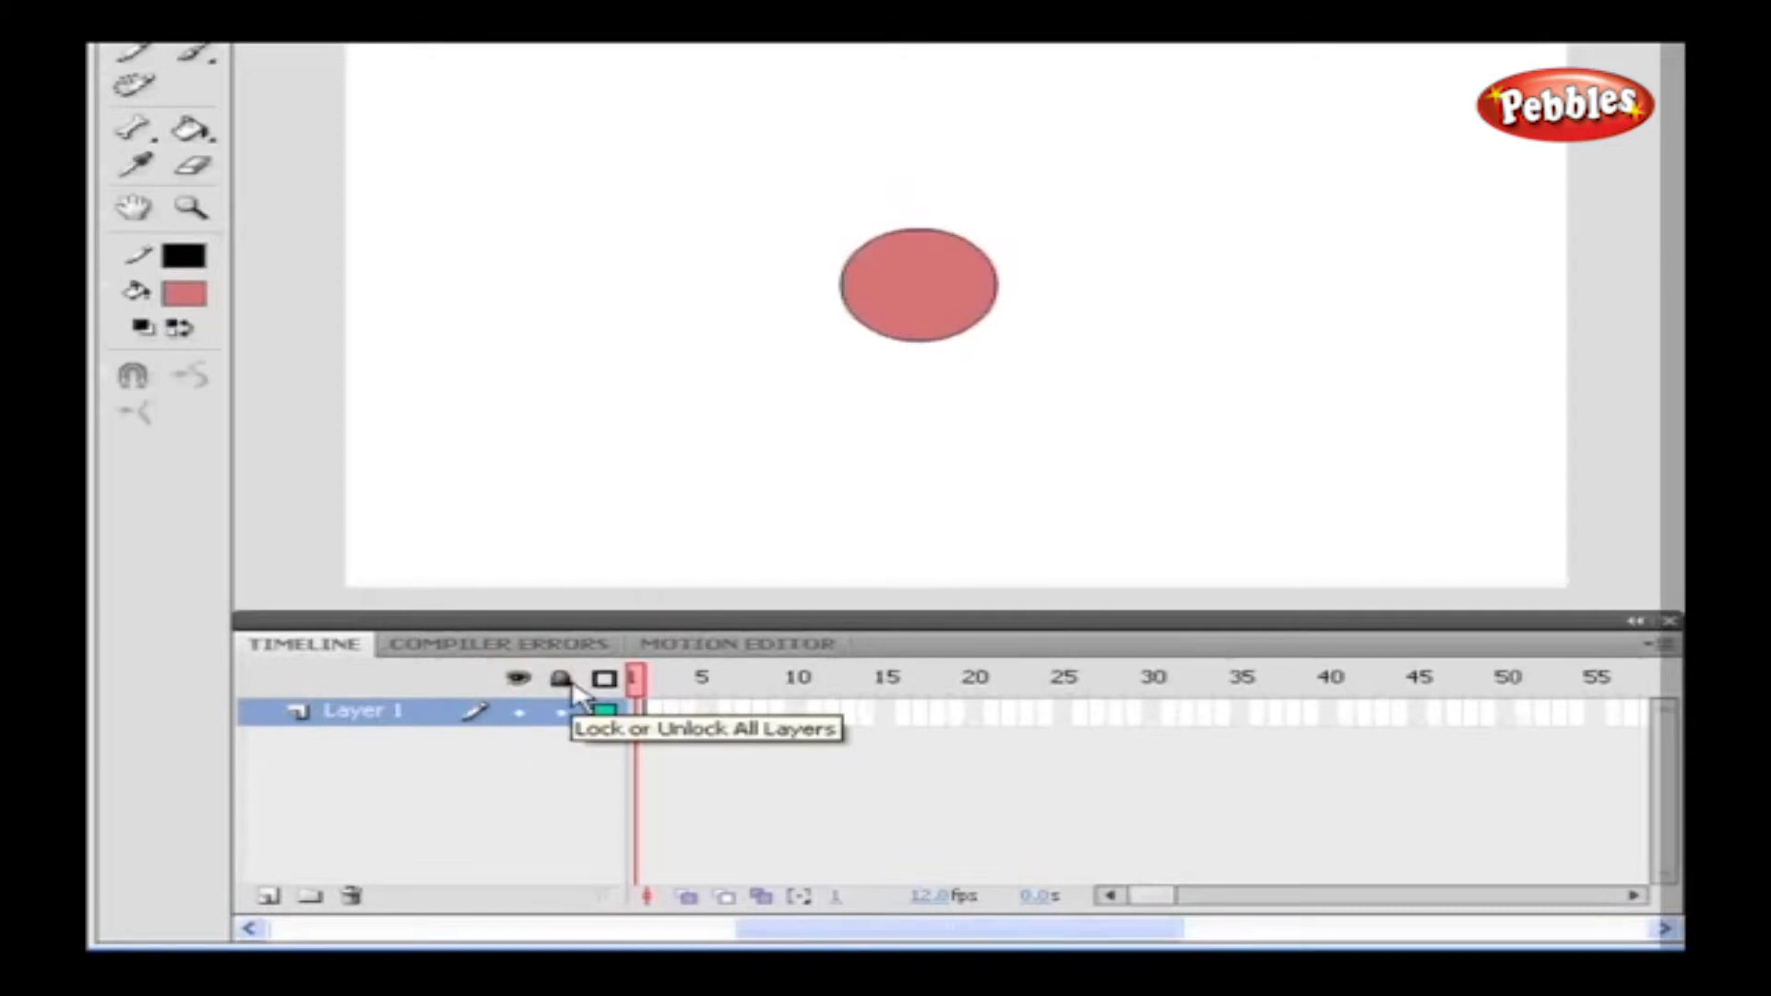
click(567, 682)
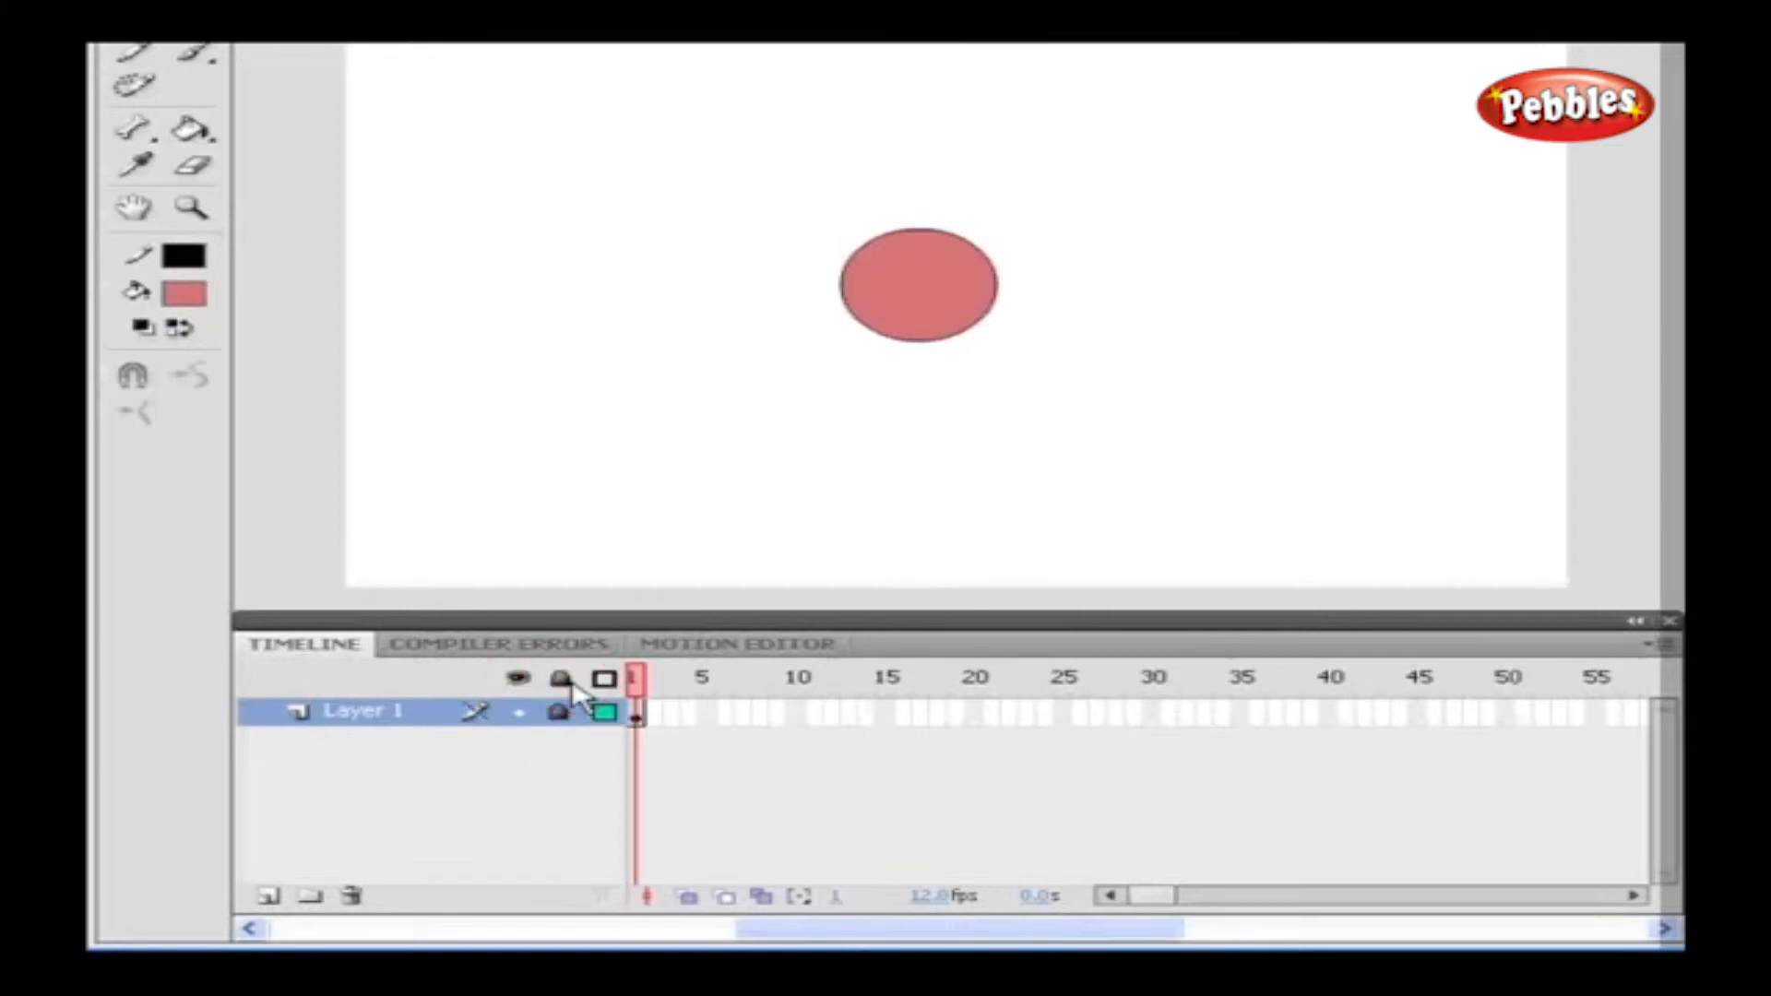
click(563, 681)
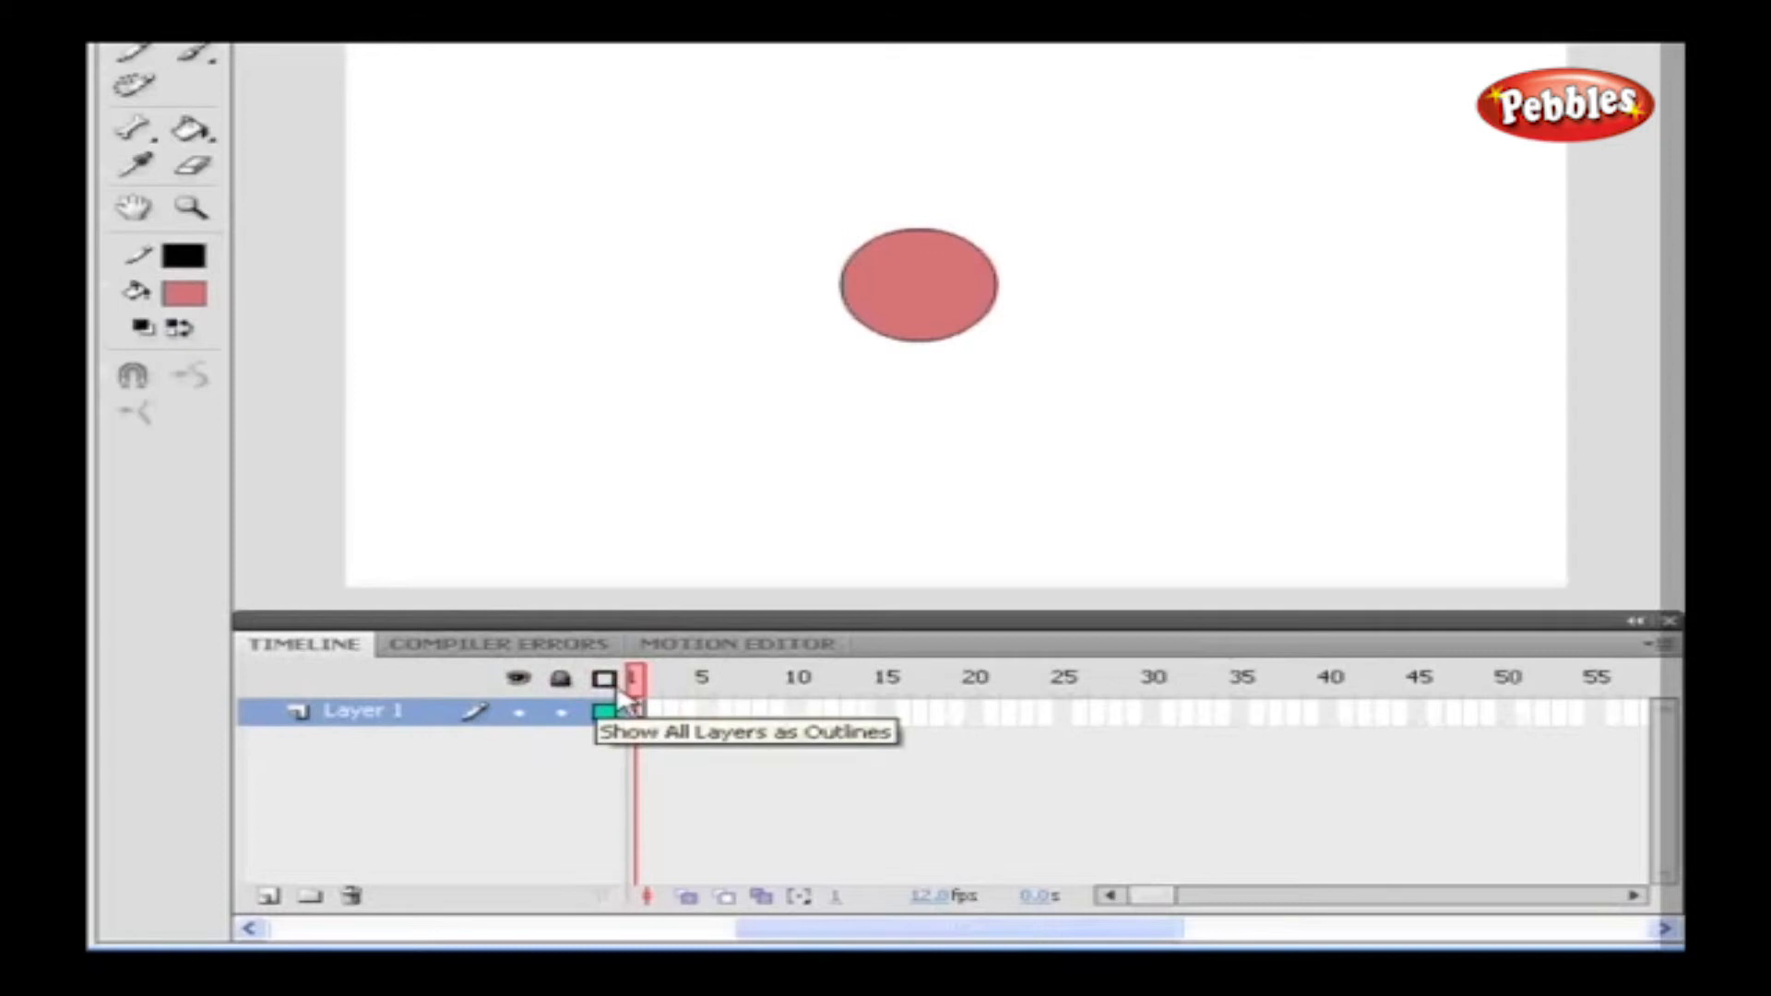
Switch all layers to outline display and back to the normal filled display
click(616, 683)
click(614, 687)
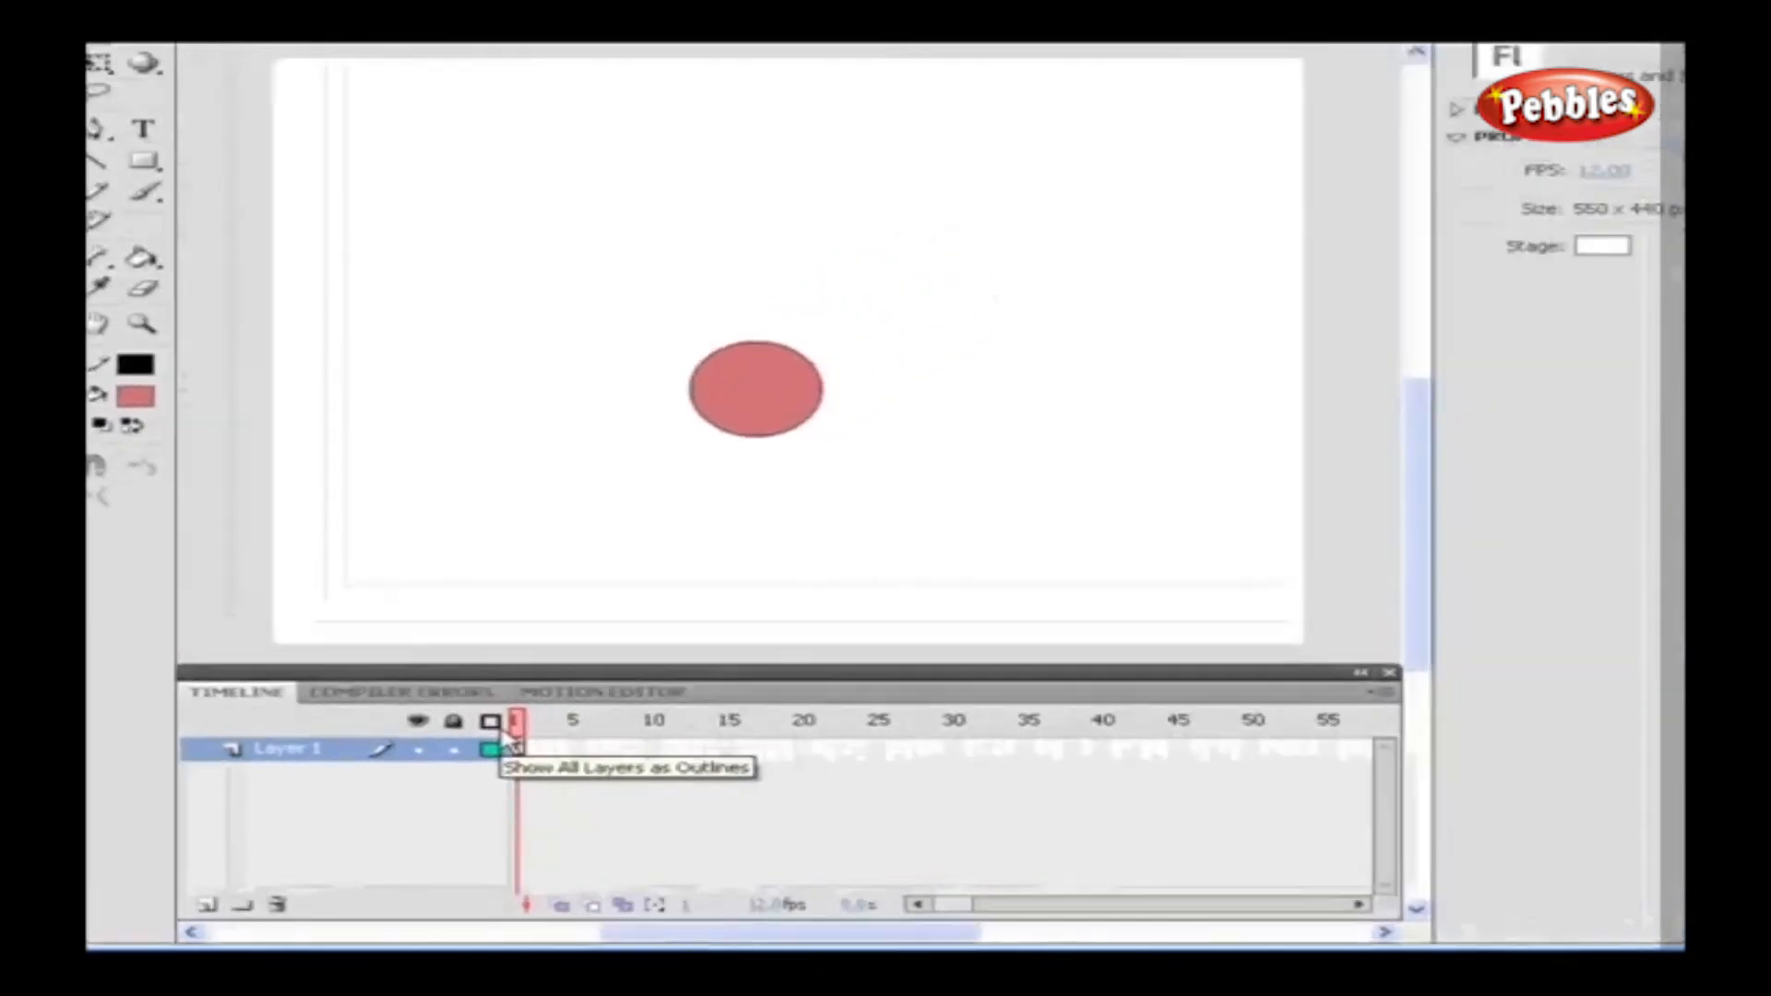
Open the name of Layer 1 for editing and leave the edit
double_click(281, 748)
click(238, 795)
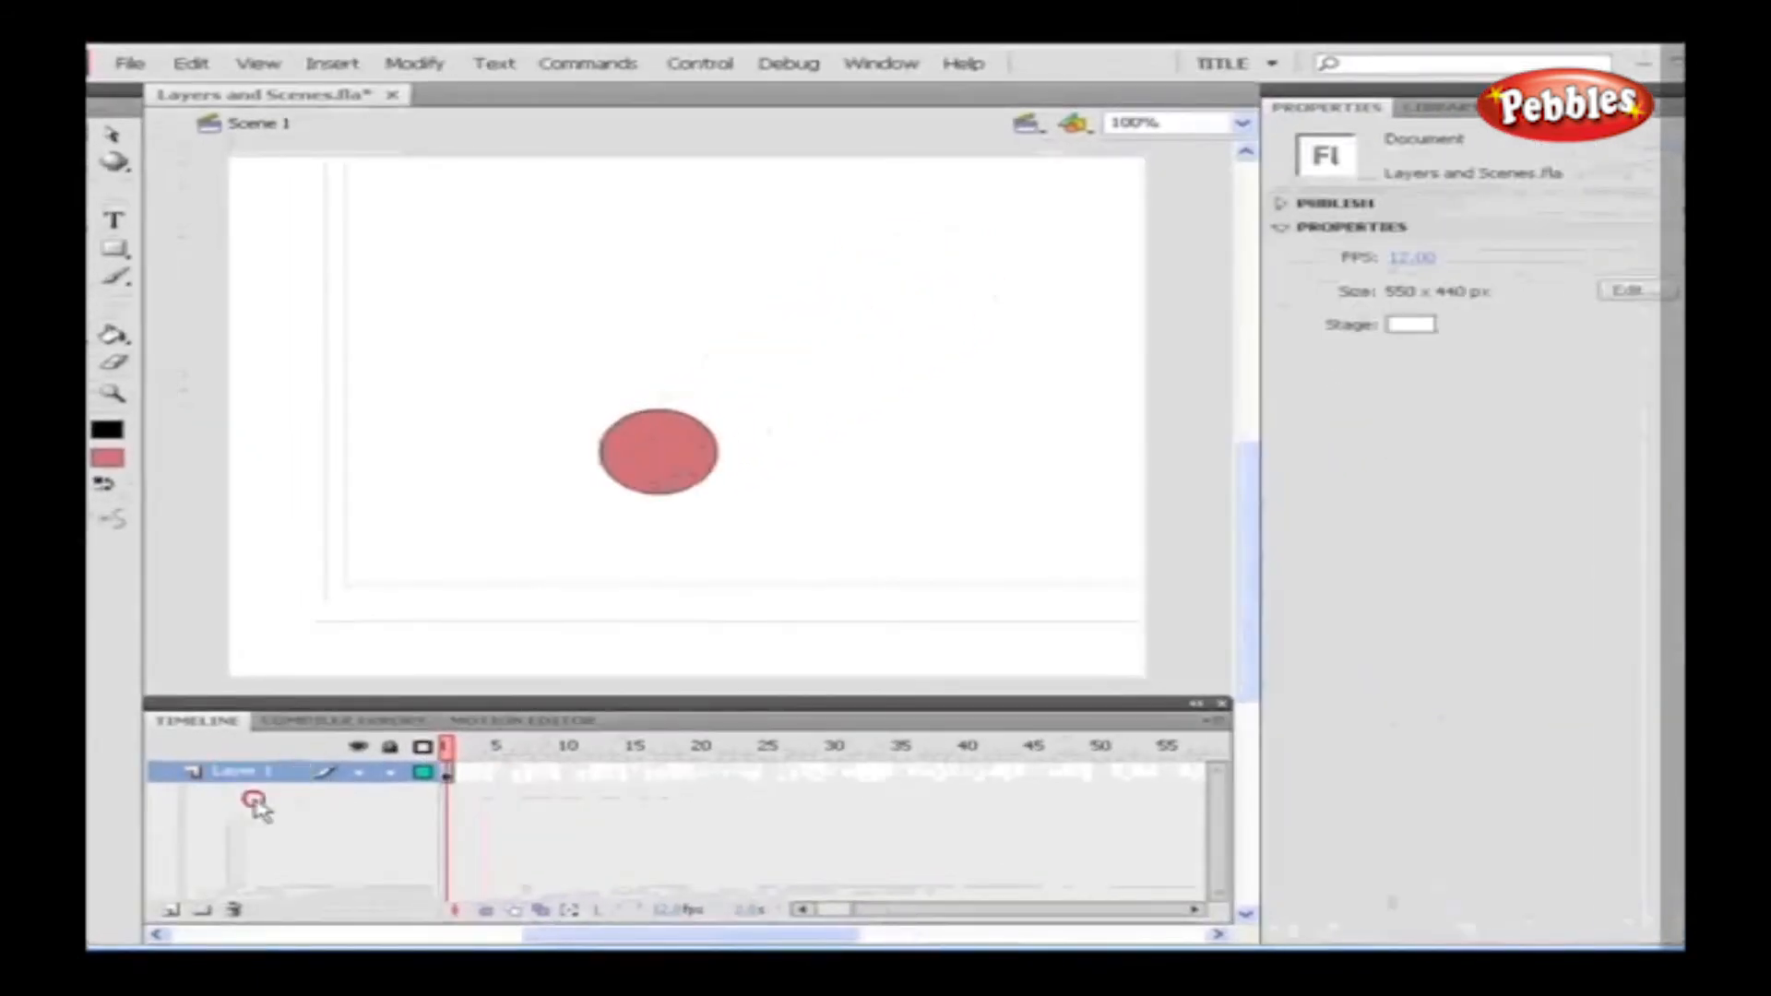
Change the outline color of Layer 1 to light blue in its layer properties
right_click(296, 788)
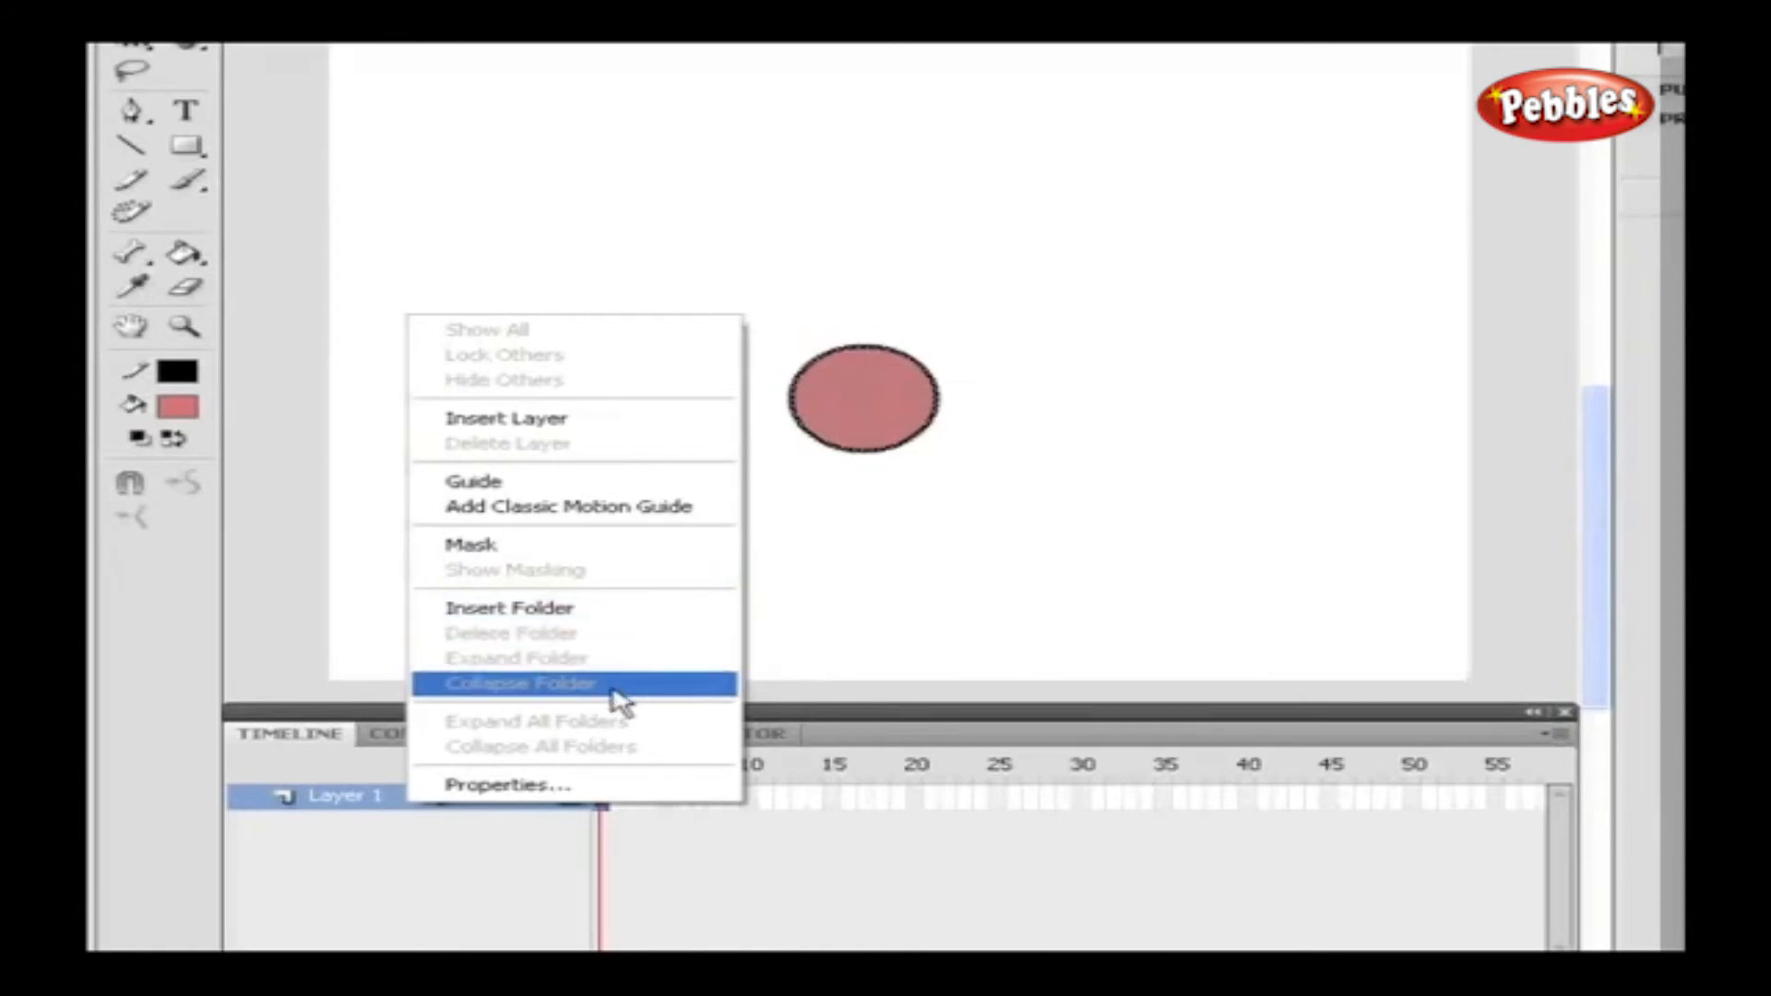
click(671, 791)
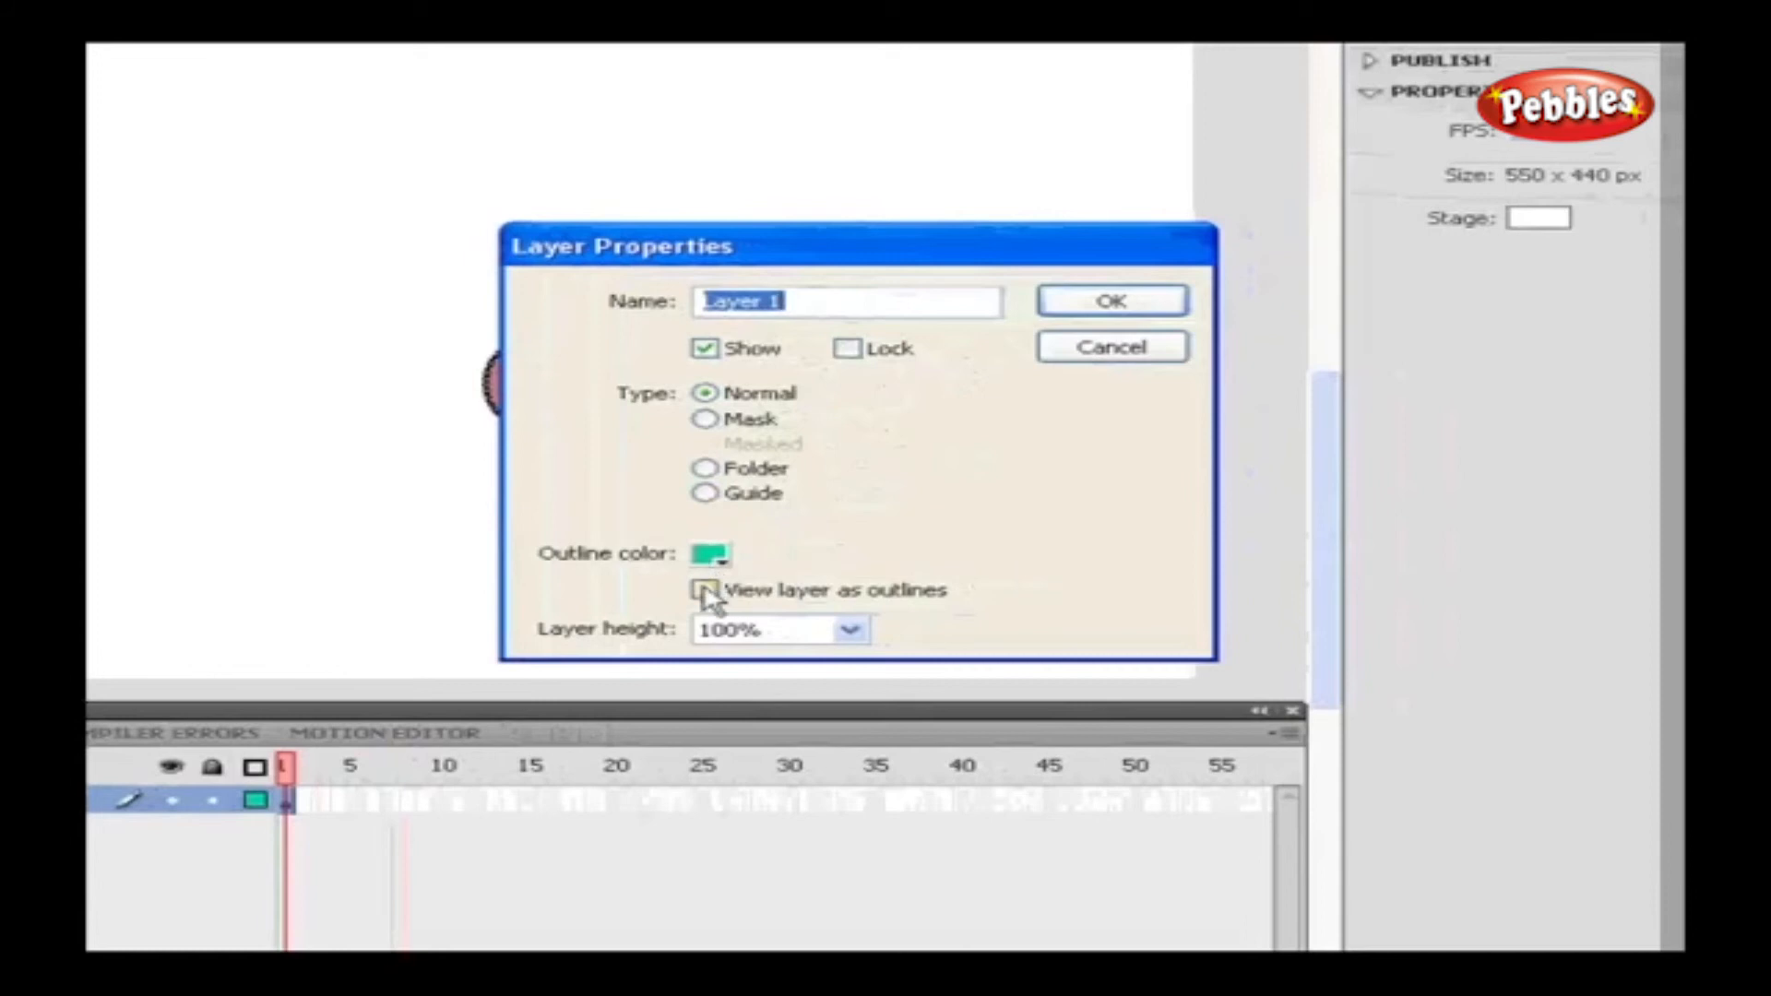
click(847, 630)
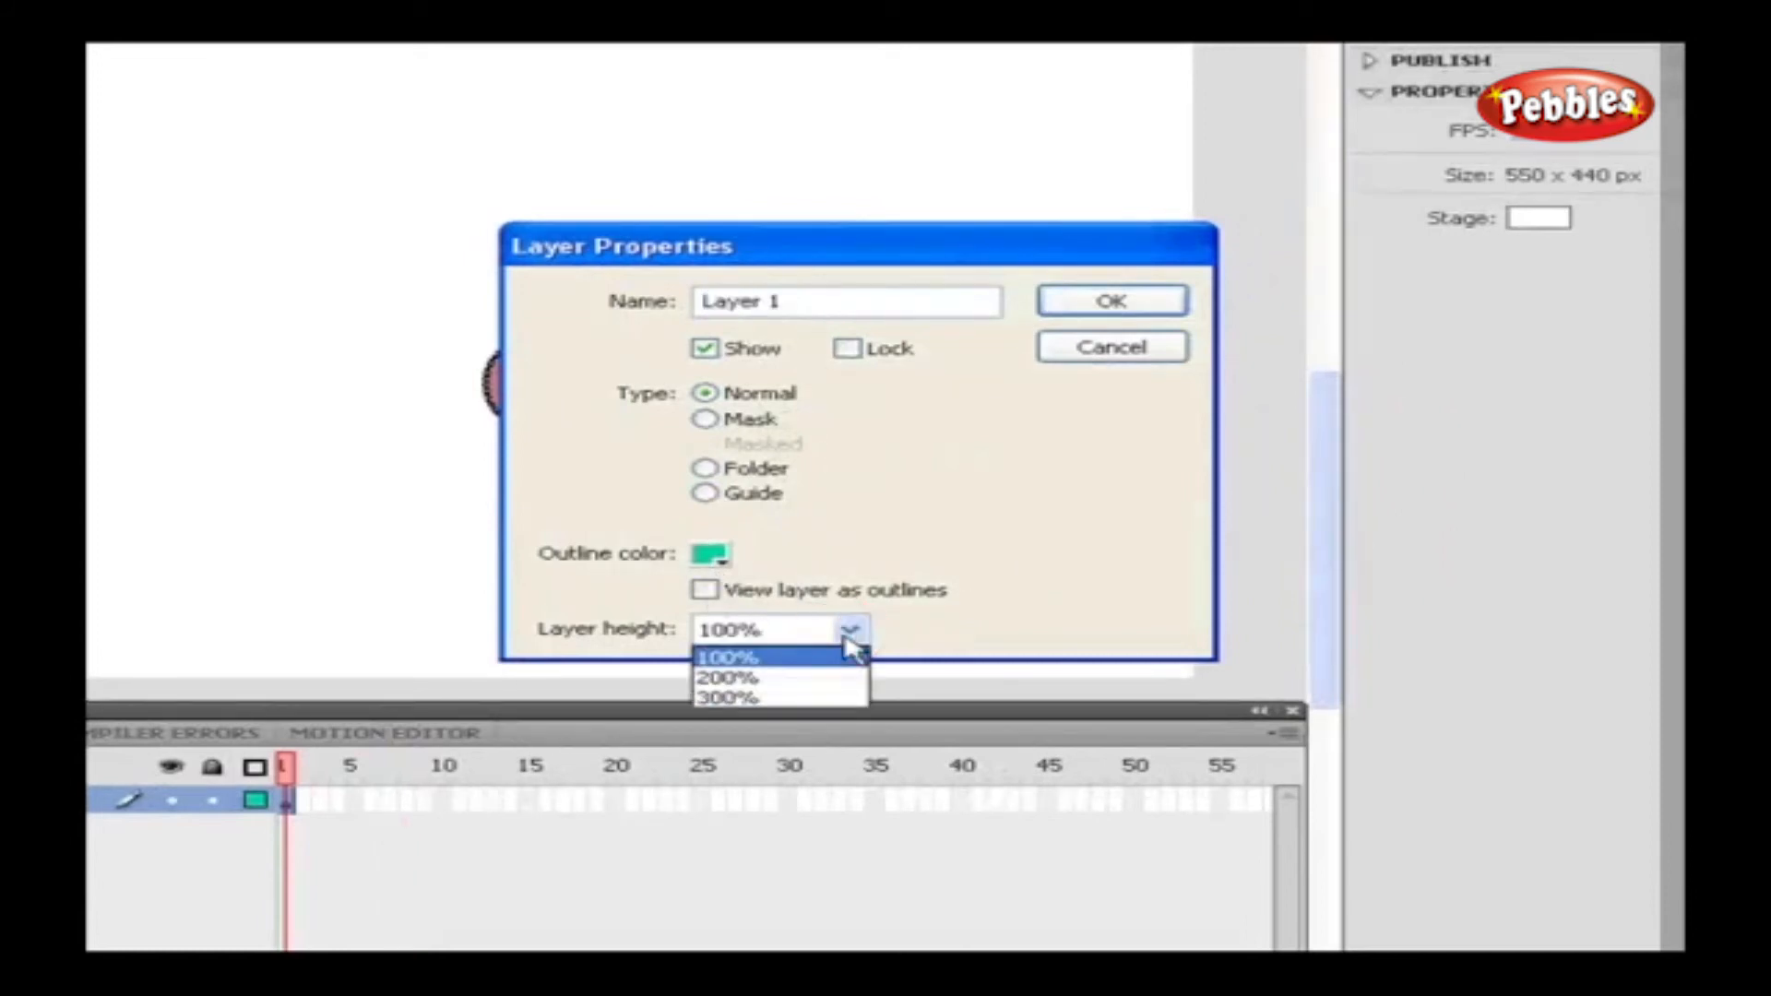
click(844, 632)
click(708, 555)
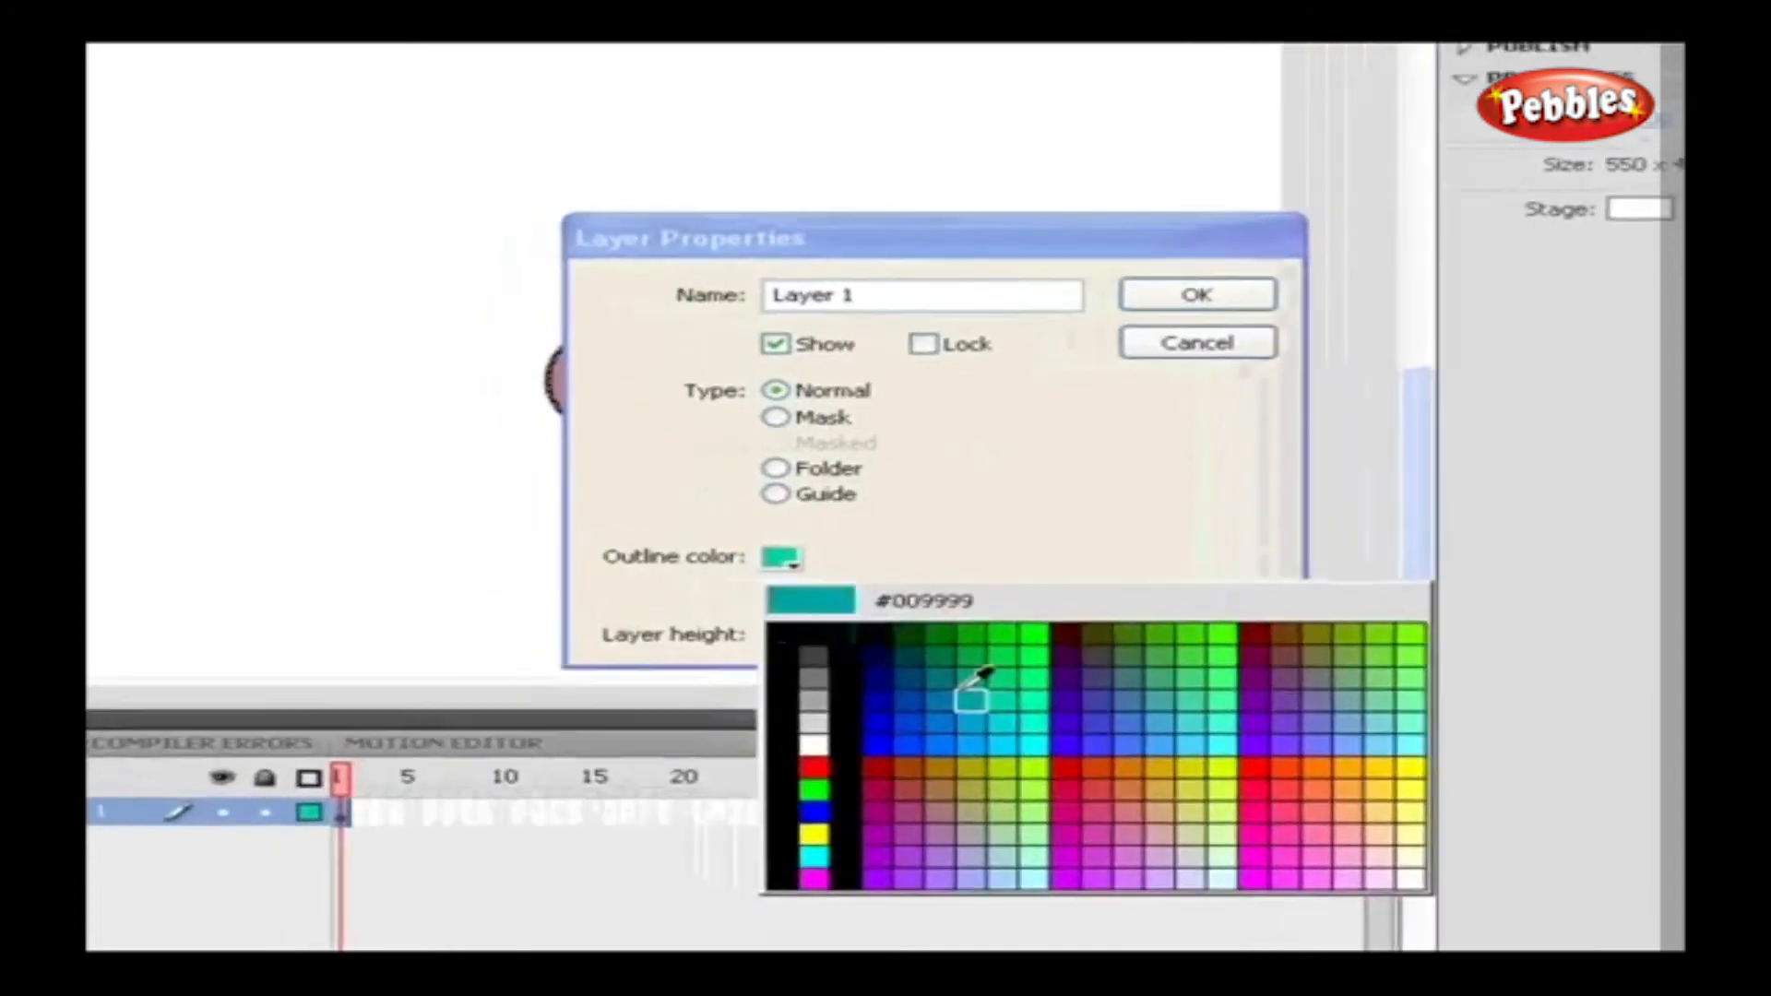
click(931, 718)
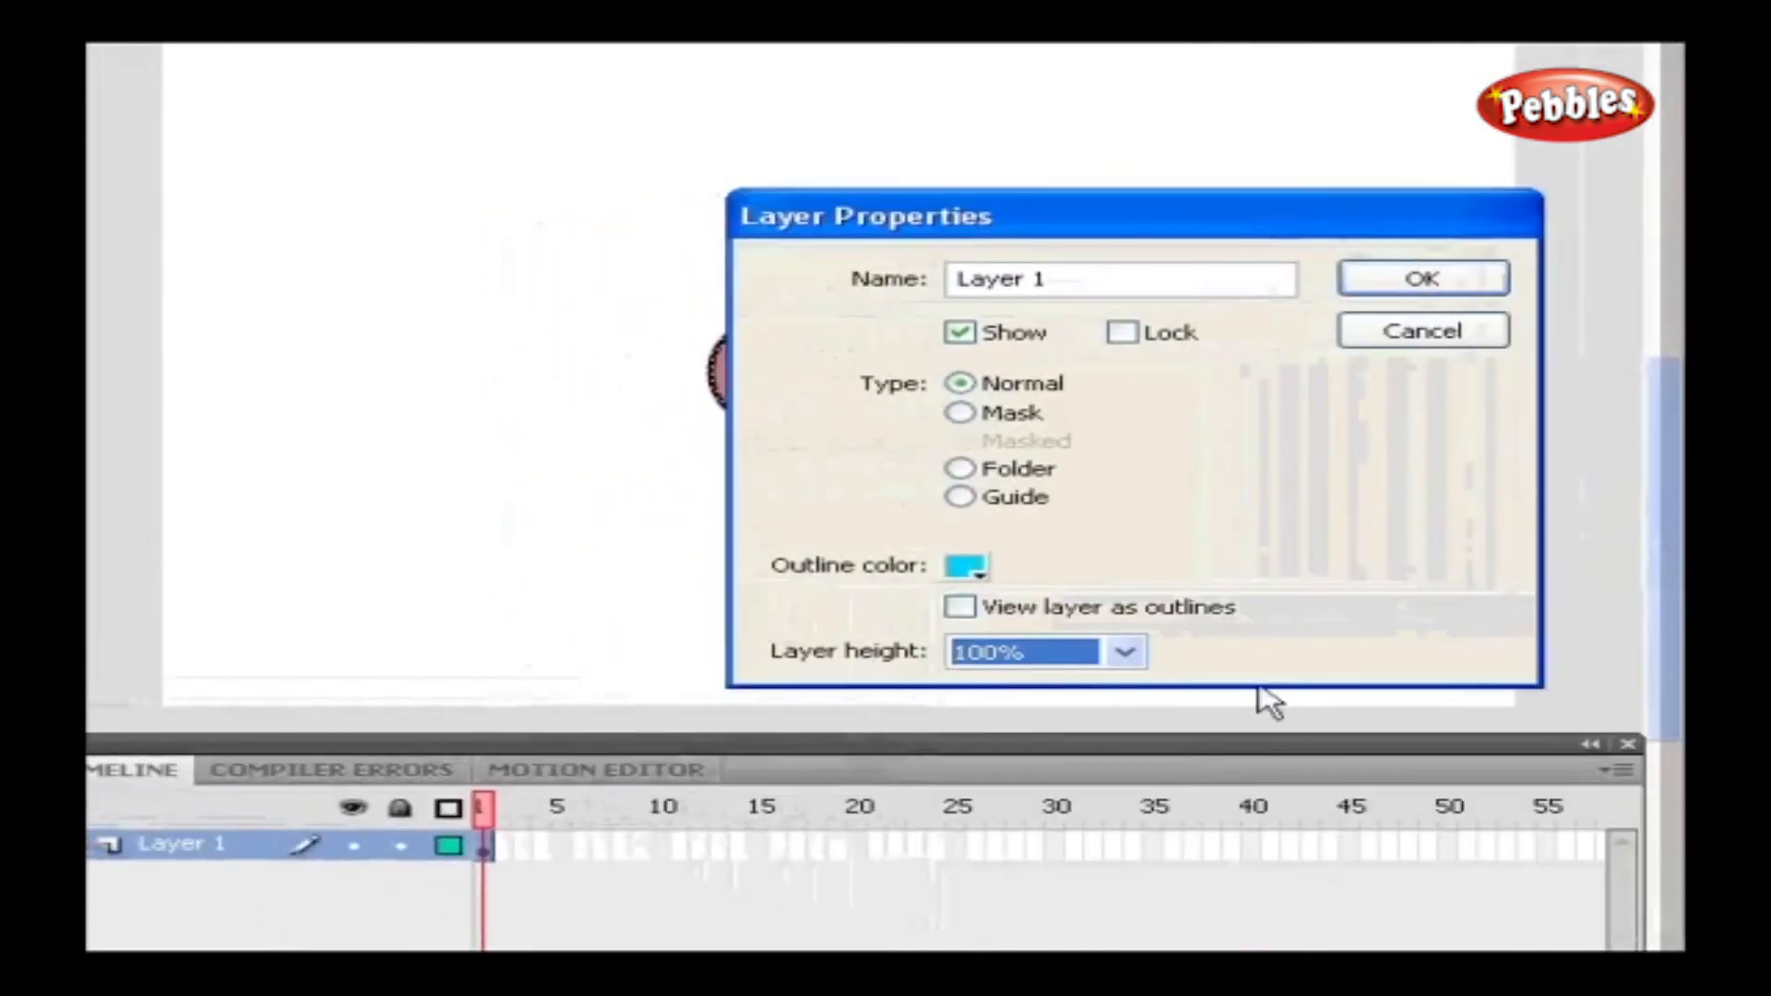
click(1421, 279)
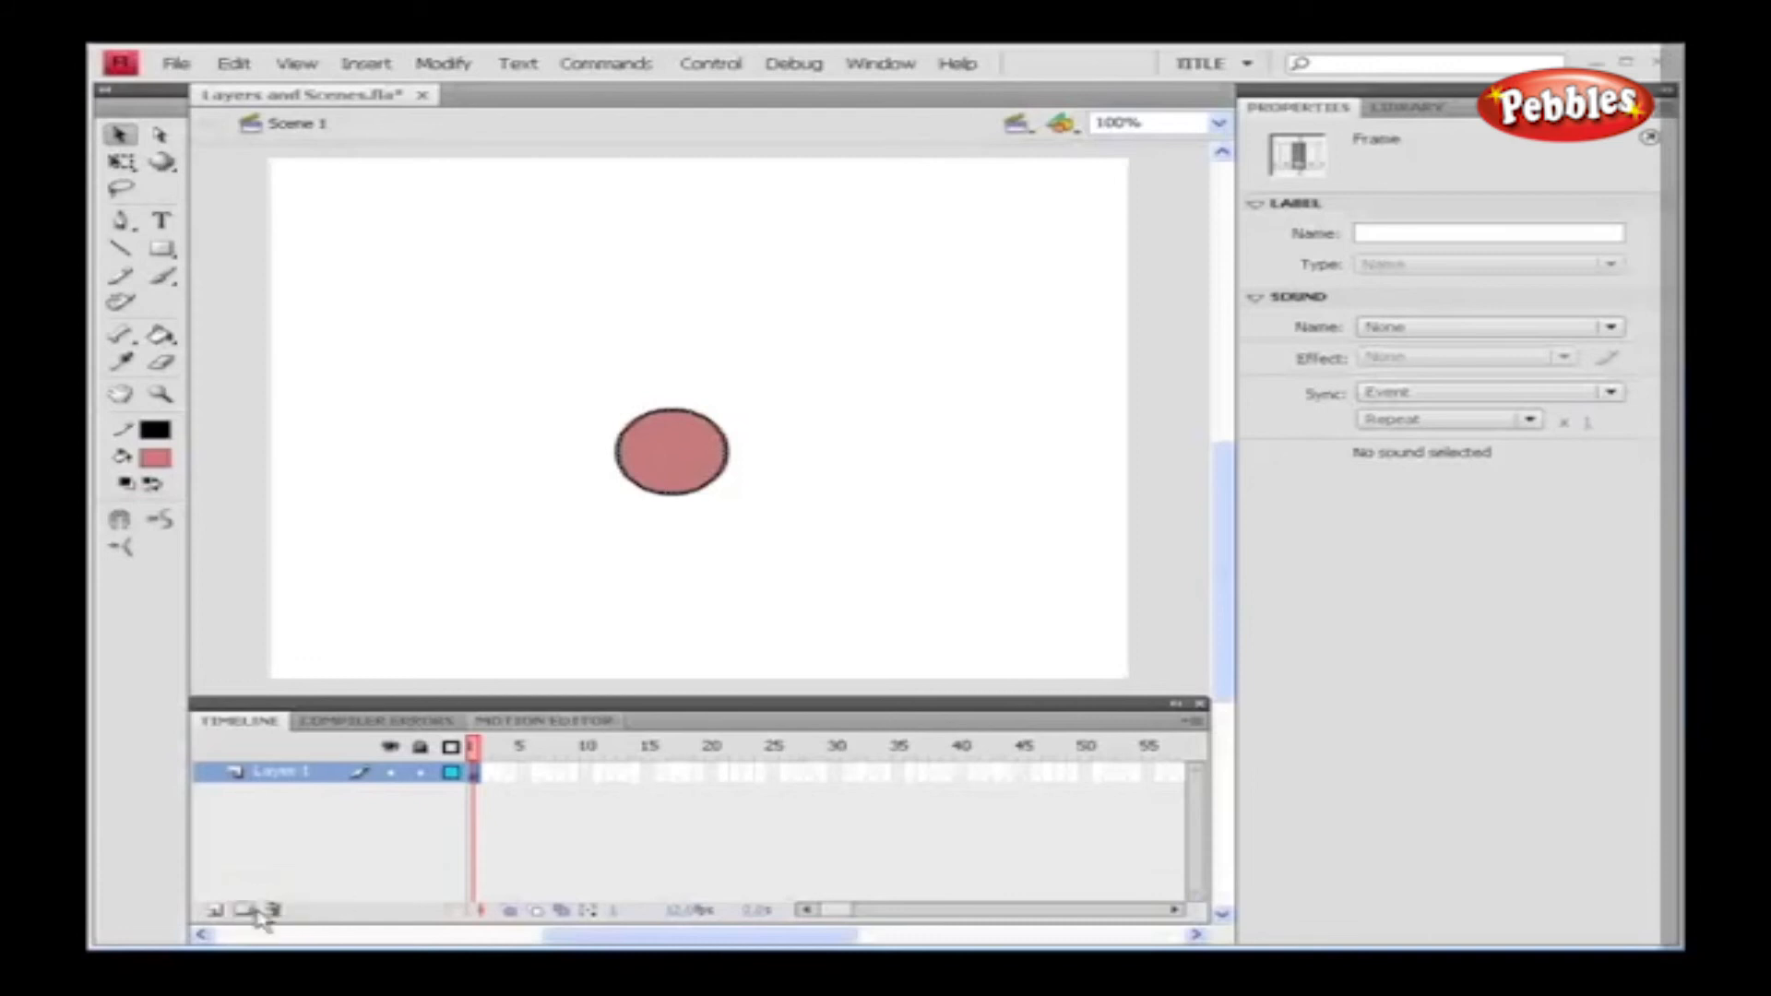
click(378, 63)
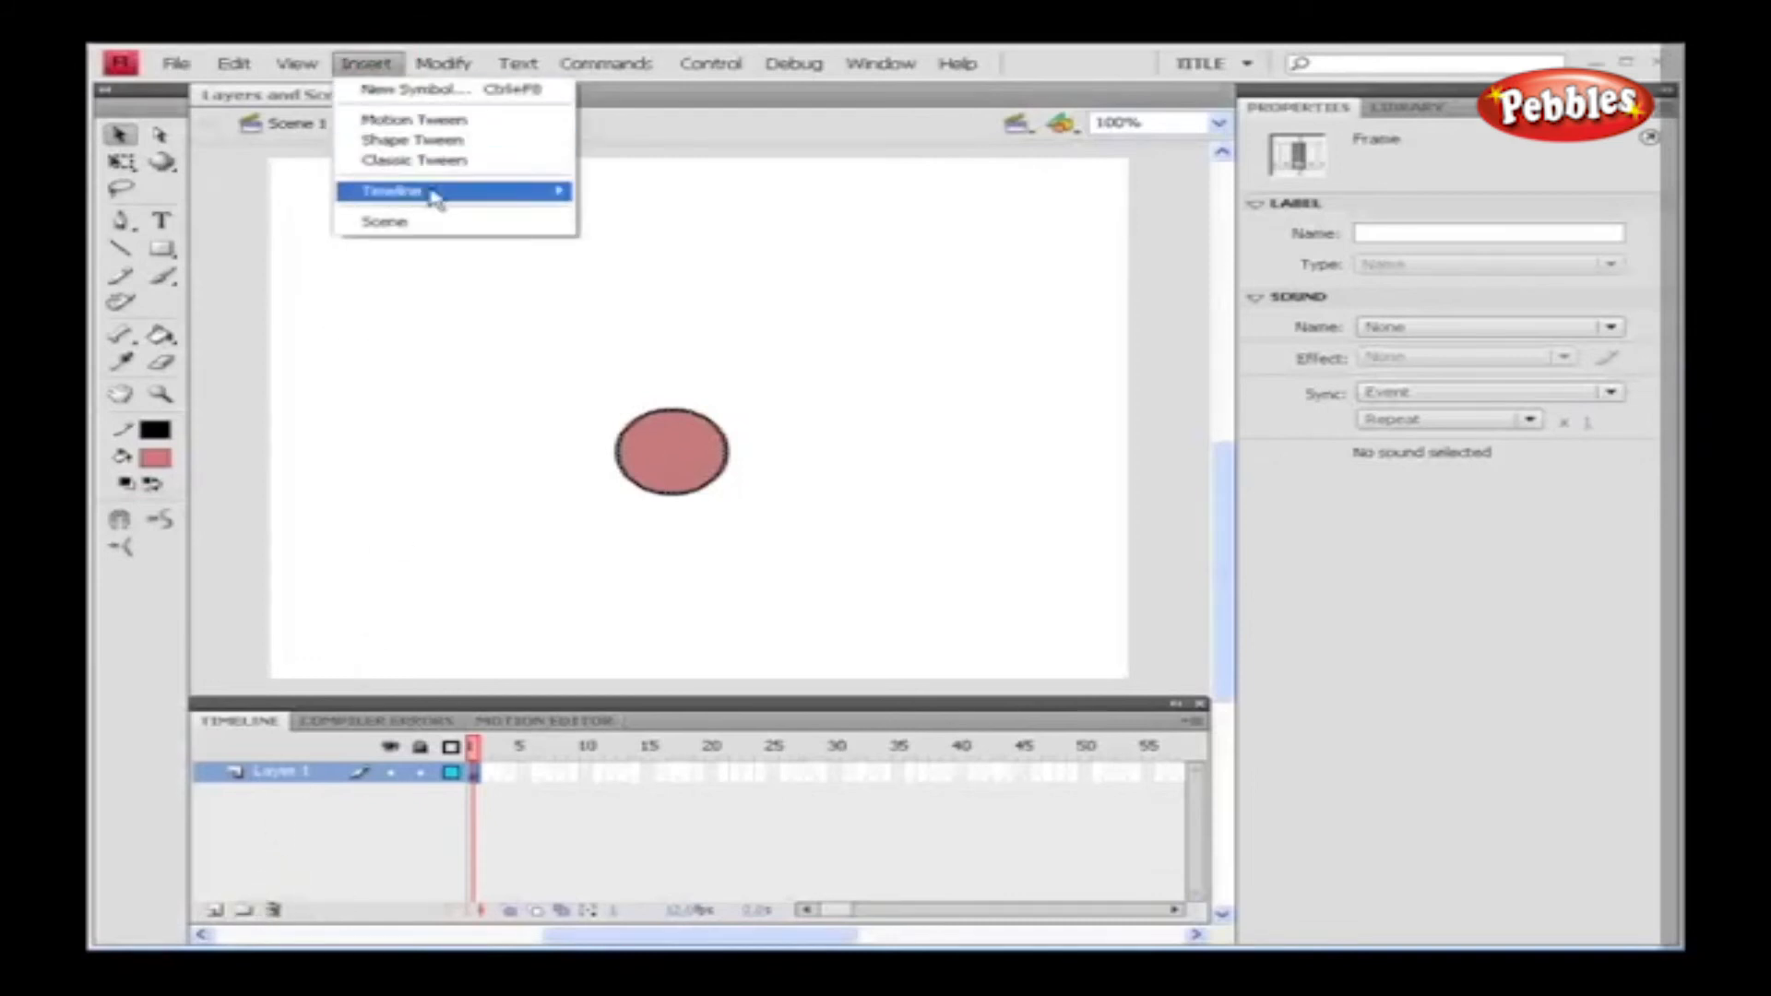
mouse_move(434, 190)
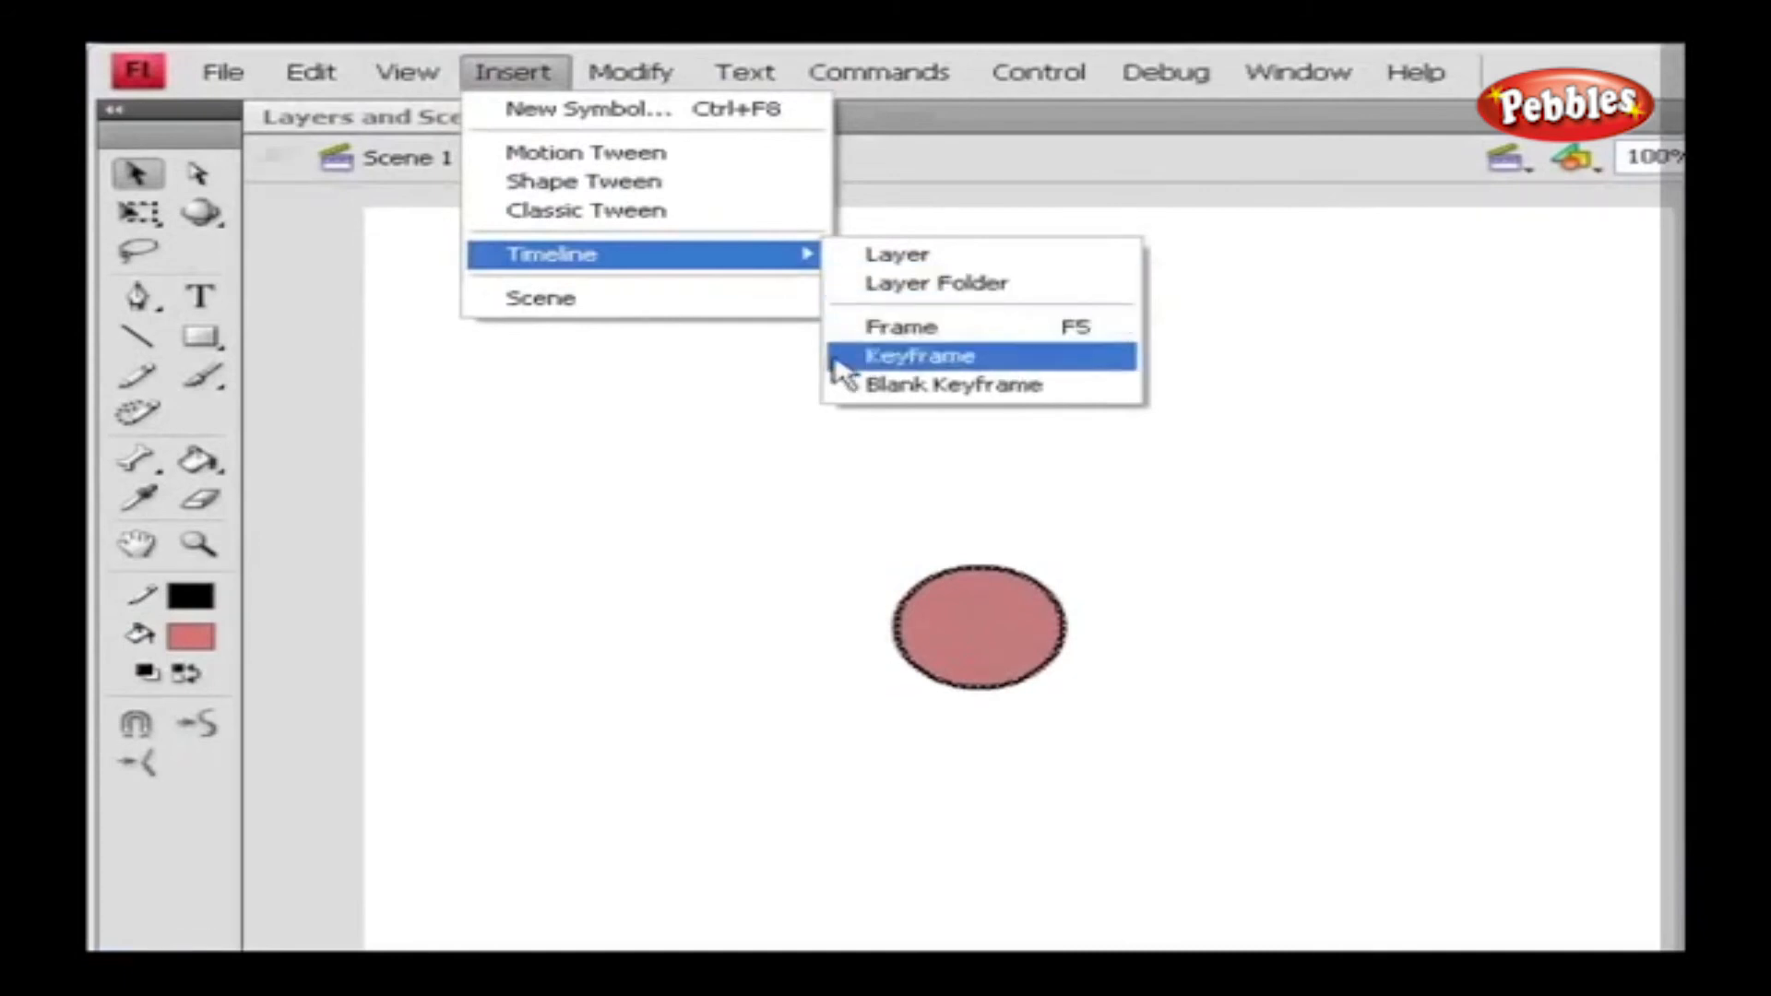
click(777, 483)
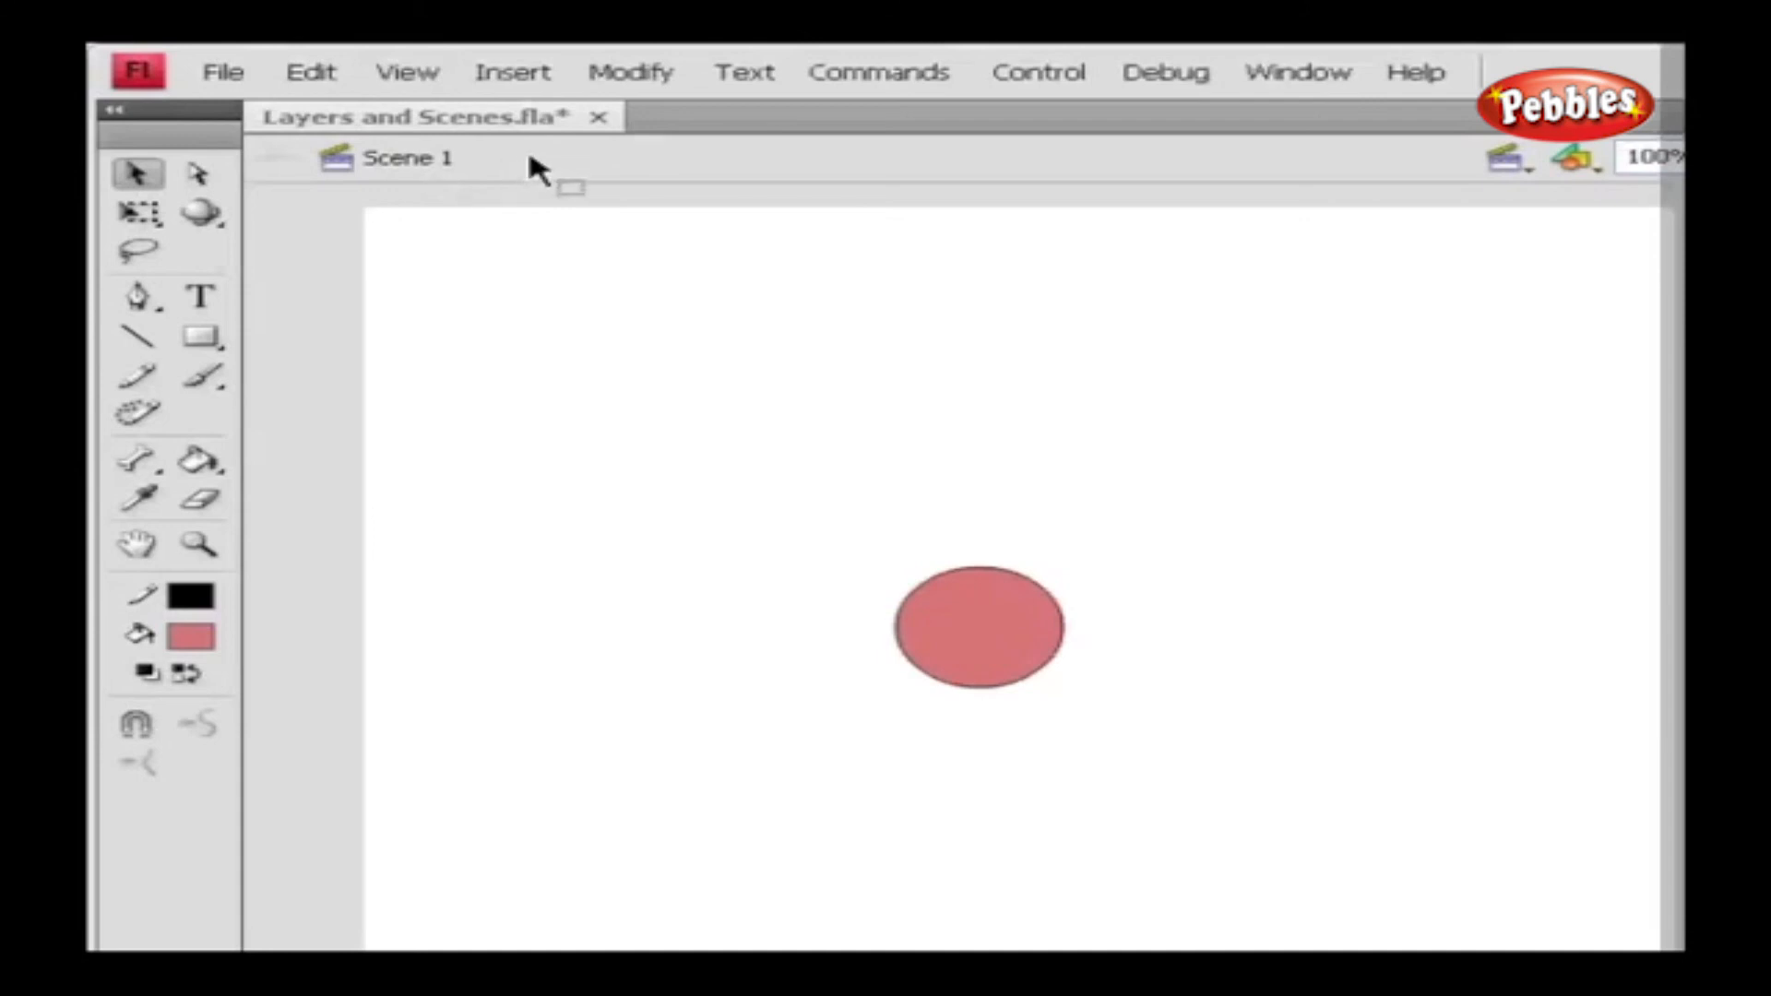
Open the Scene panel to manage the document's scenes
click(1305, 75)
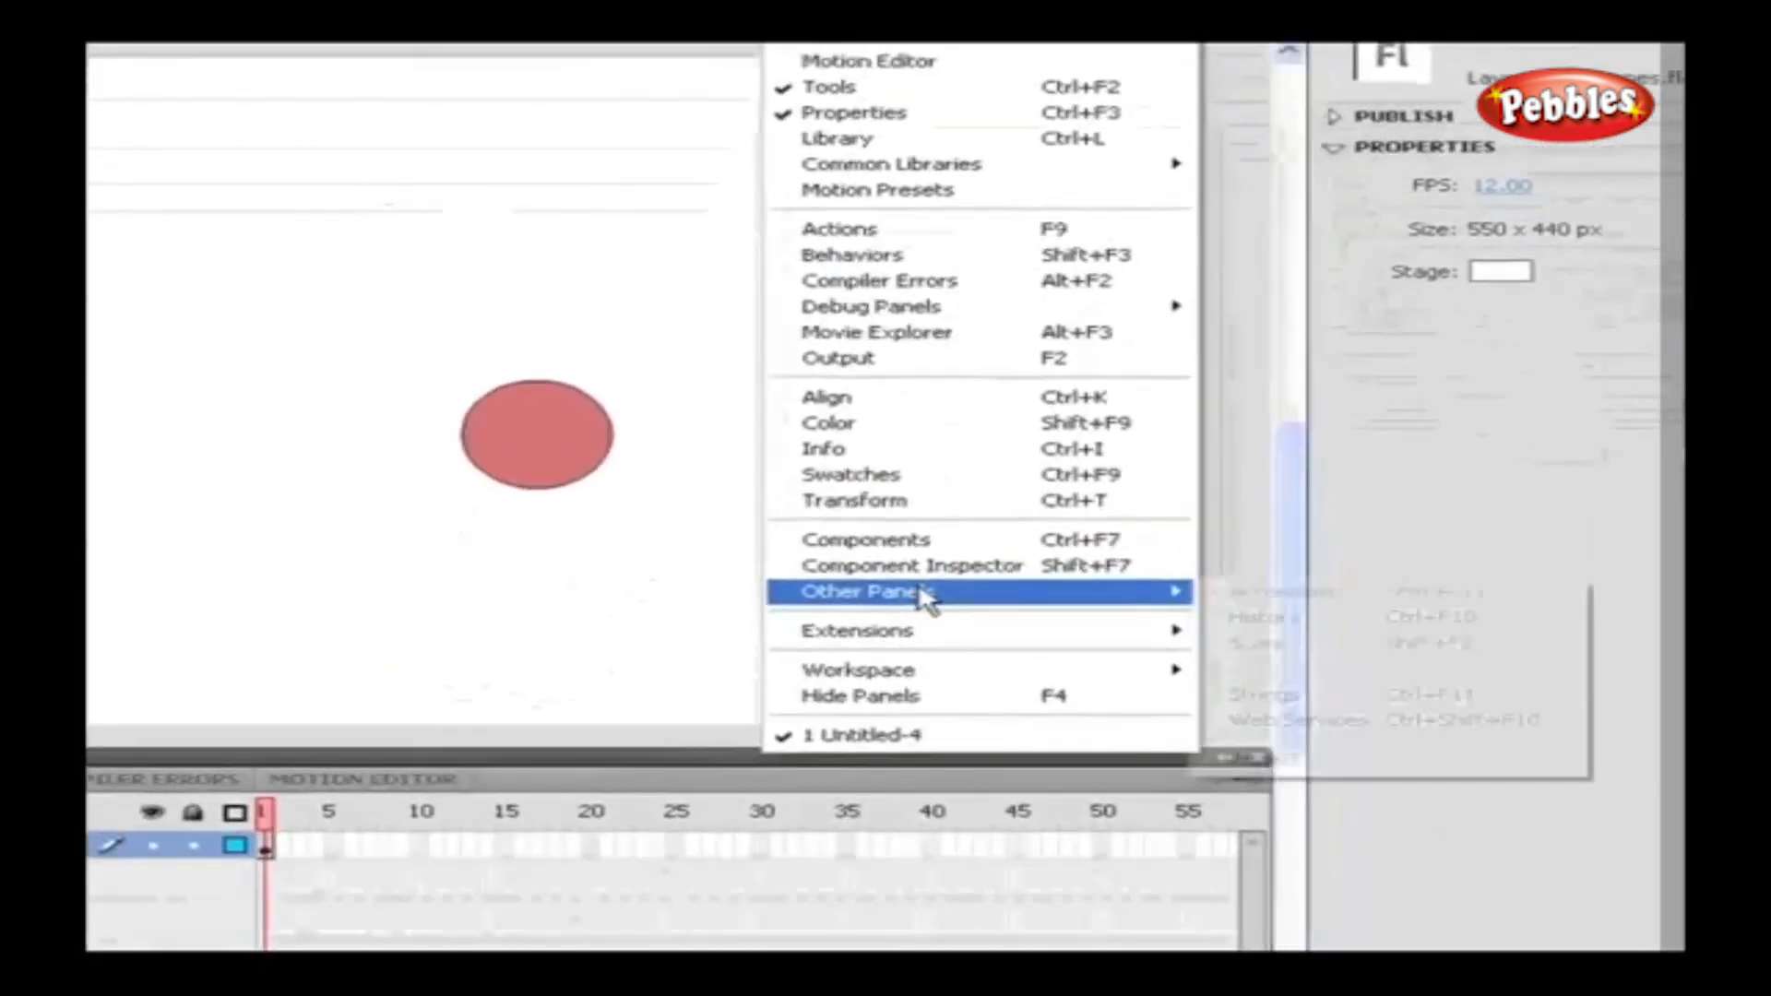
mouse_move(876, 827)
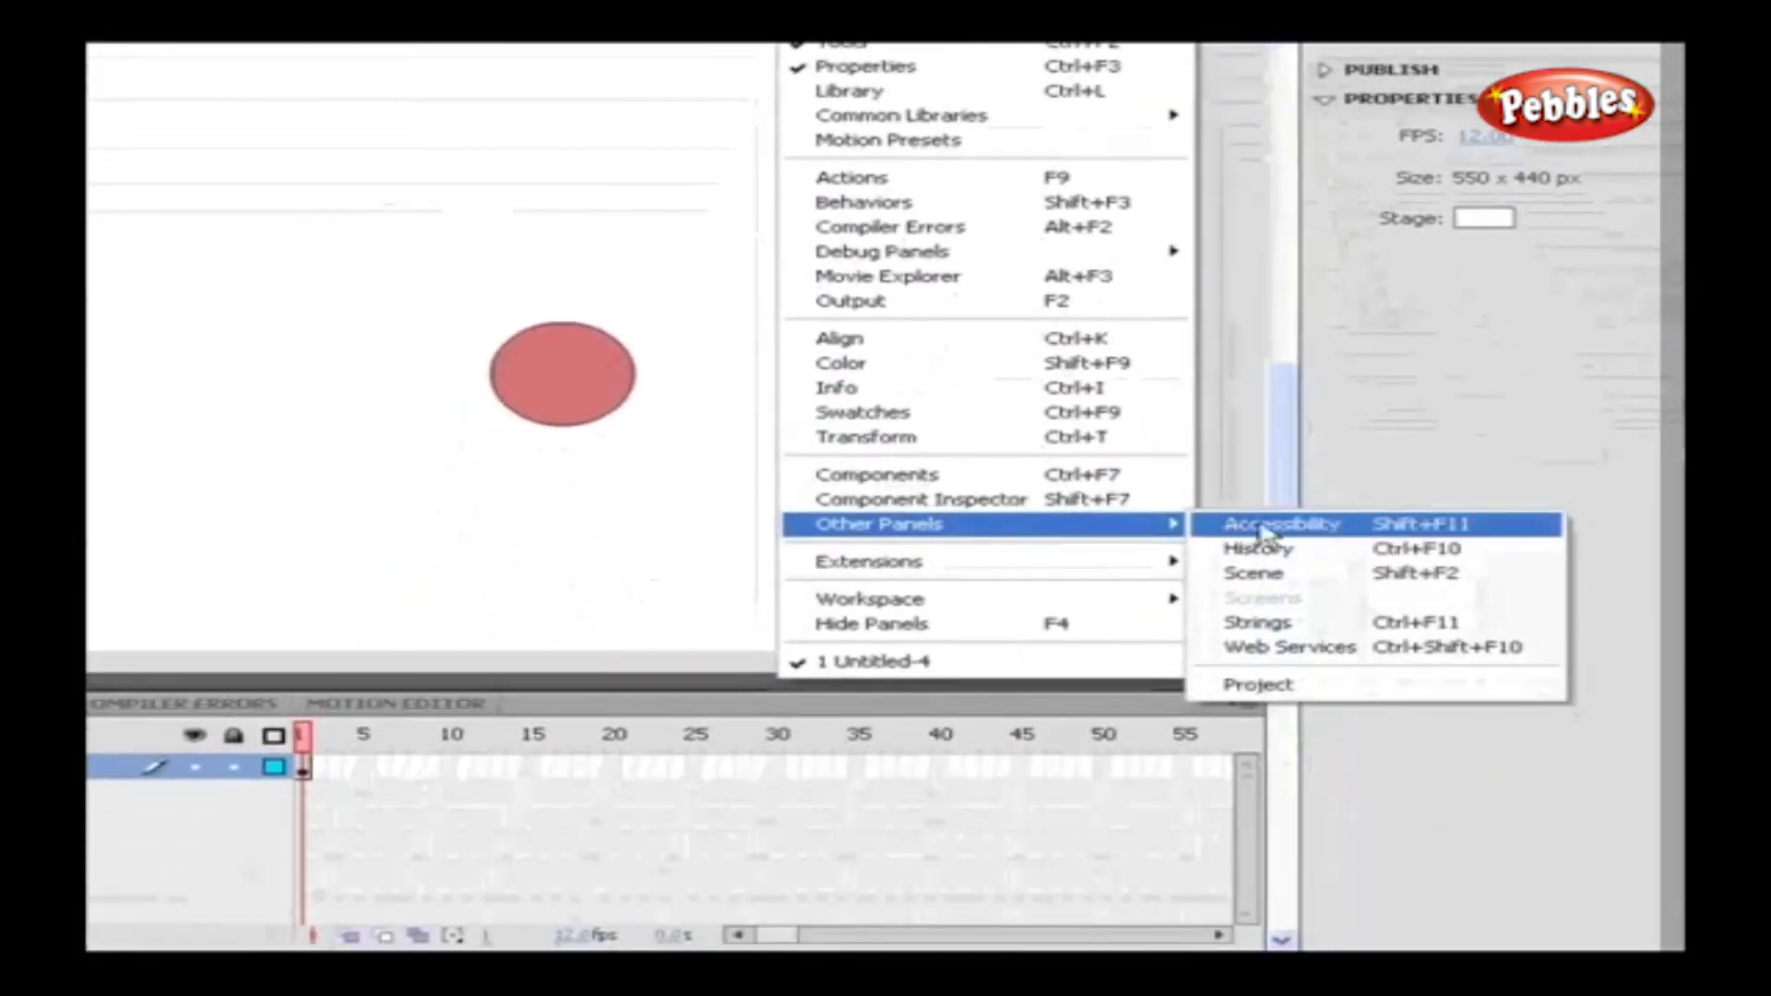
click(1302, 575)
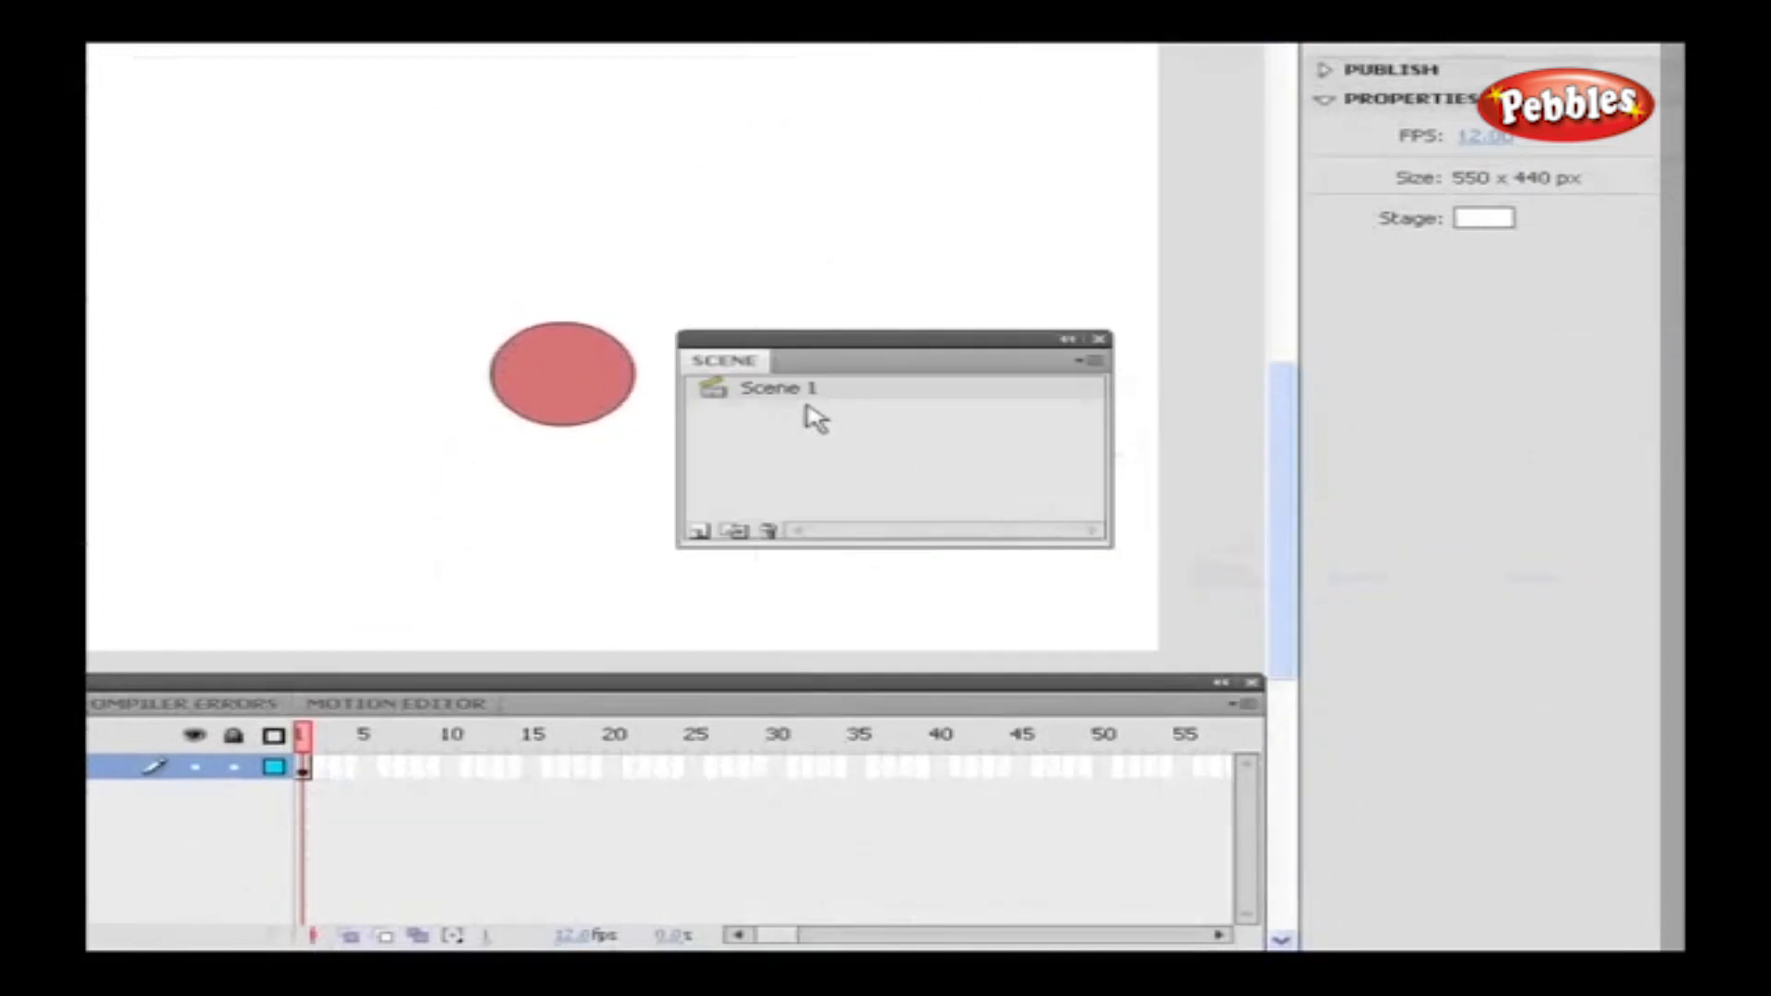